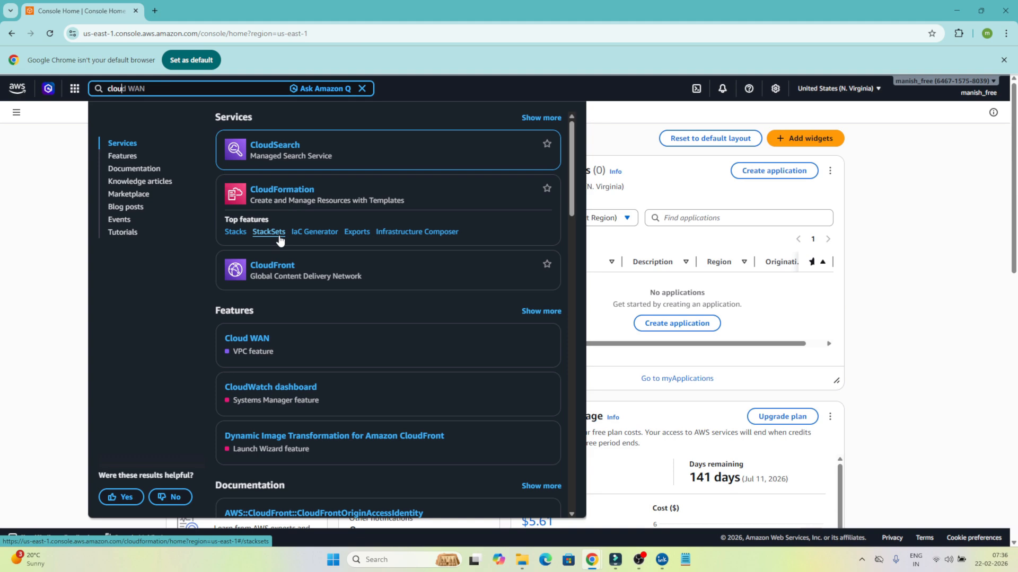
Search the AWS services for "cloudwatch" and open the CloudWatch service
text(dwa)
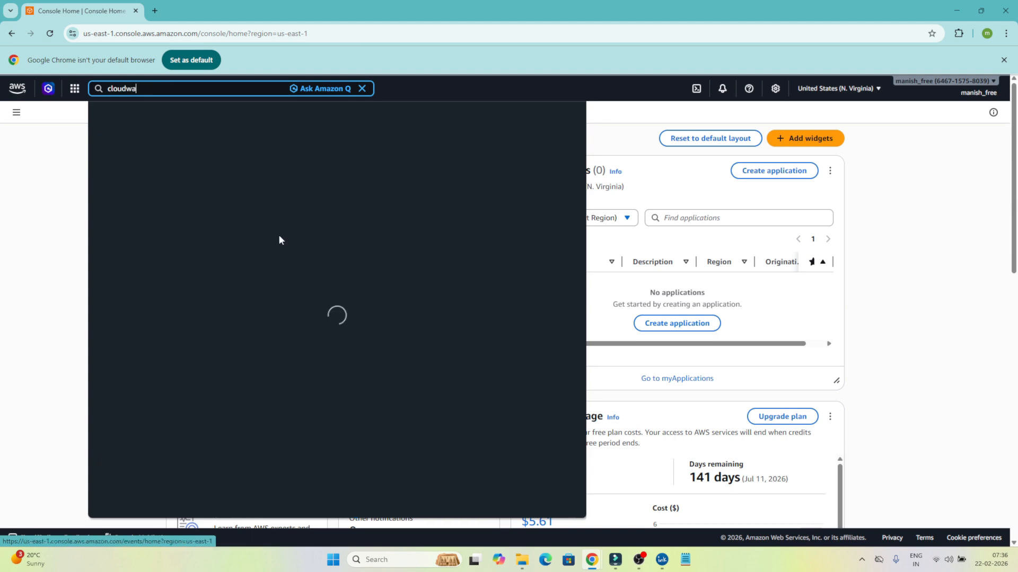
text(tch)
click(279, 148)
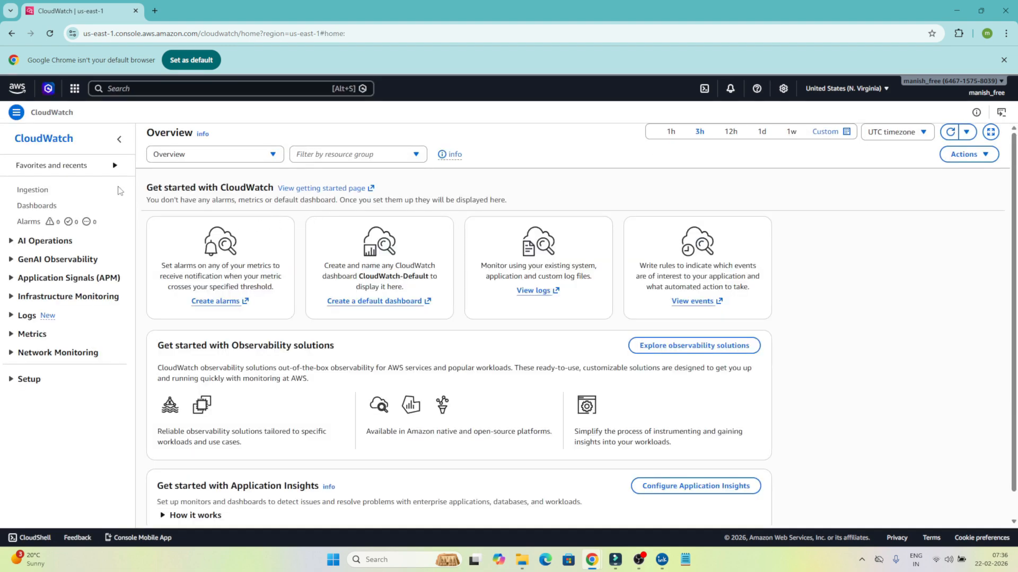
Read the CloudWatch getting-started cards on alarms, default dashboards, logs and event rules
drag(152, 193, 260, 188)
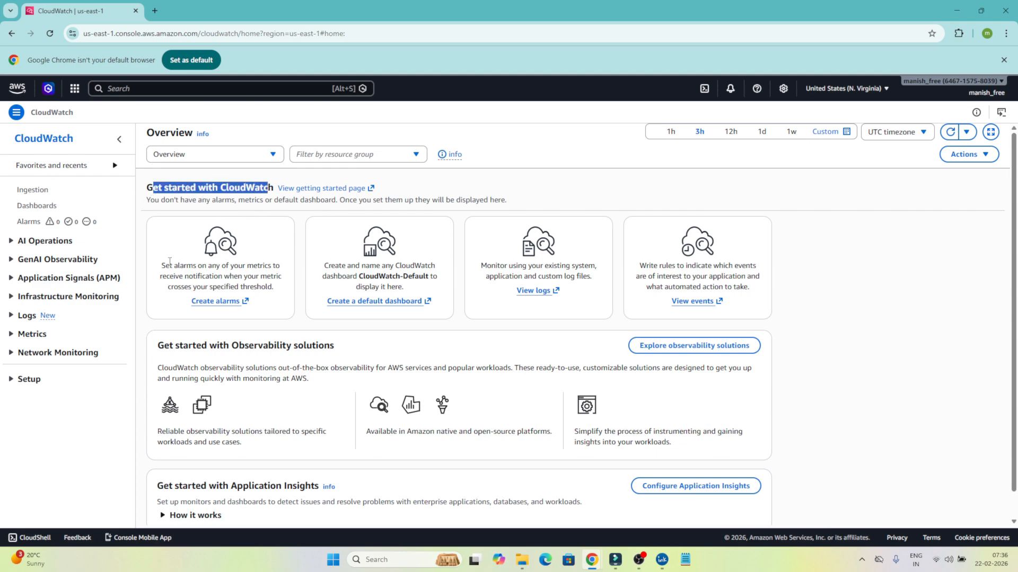
drag(162, 268, 223, 278)
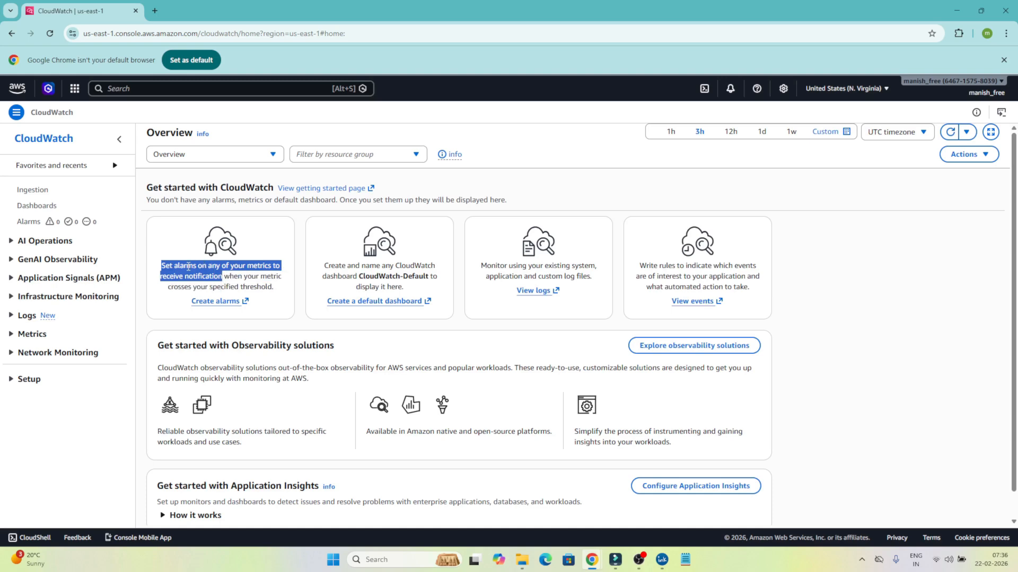
drag(324, 265, 401, 277)
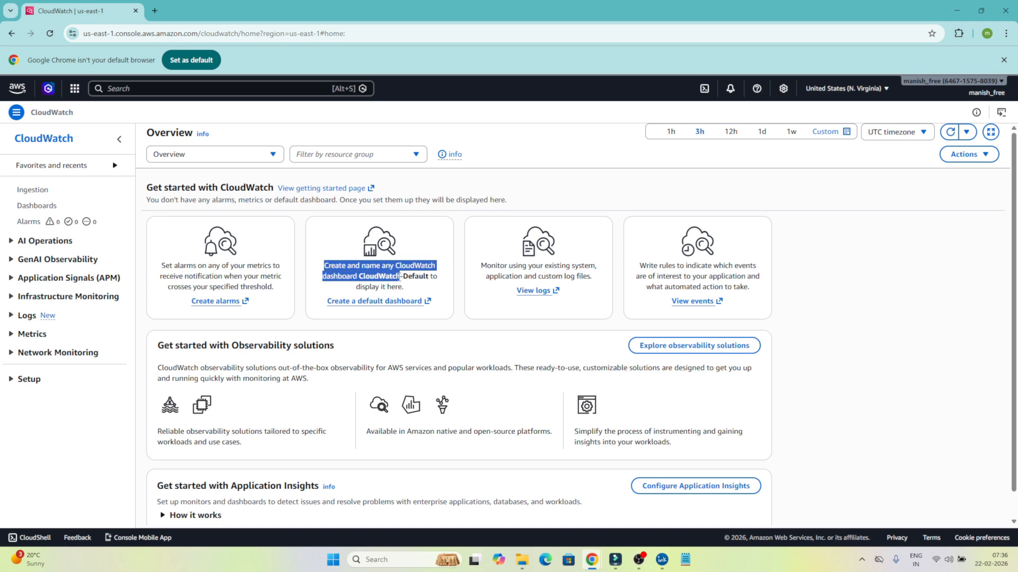
drag(480, 266, 578, 275)
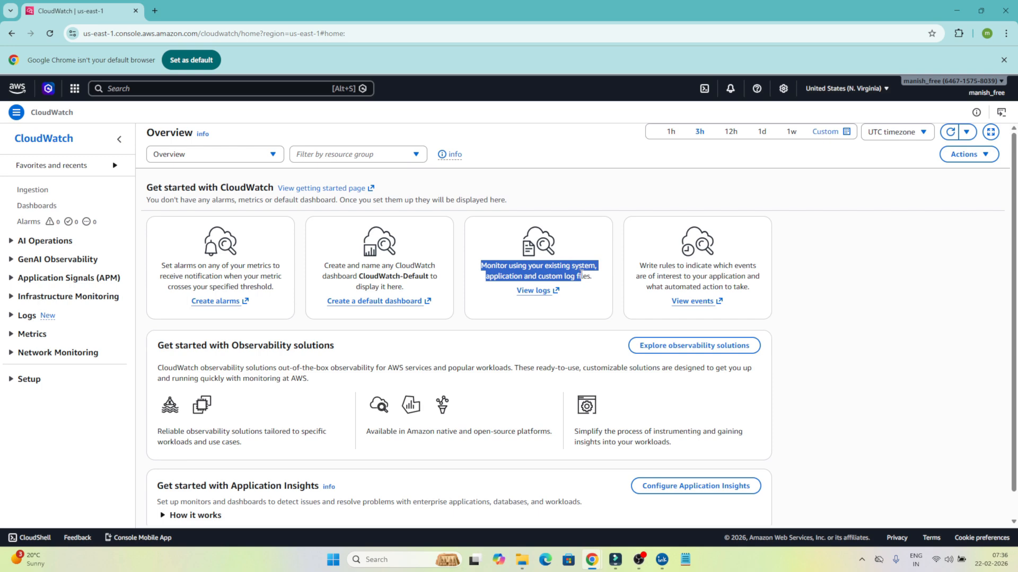
drag(640, 267, 757, 276)
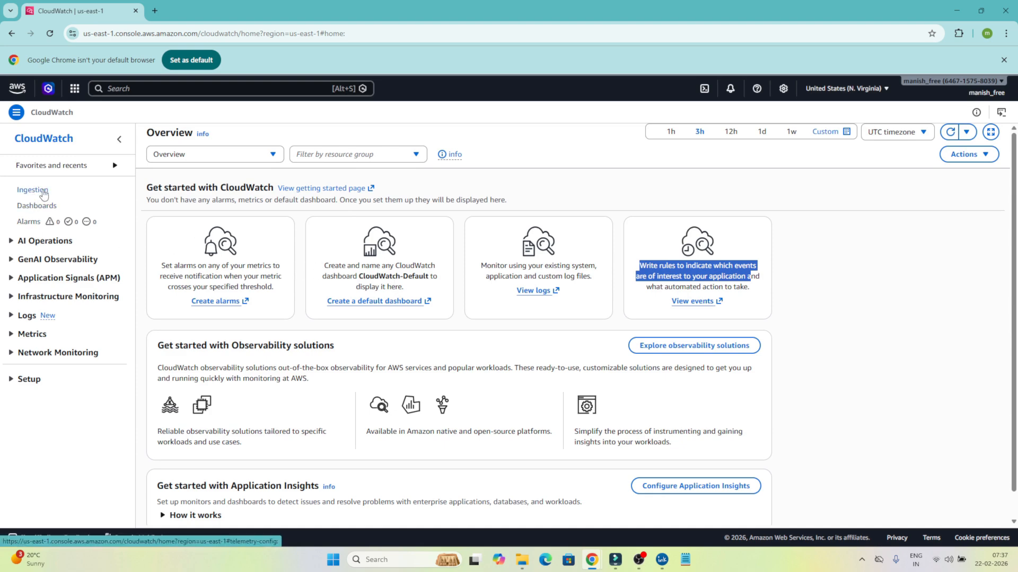
Check the custom dashboards list, then open the S3 dashboard from the automatic dashboards
click(38, 207)
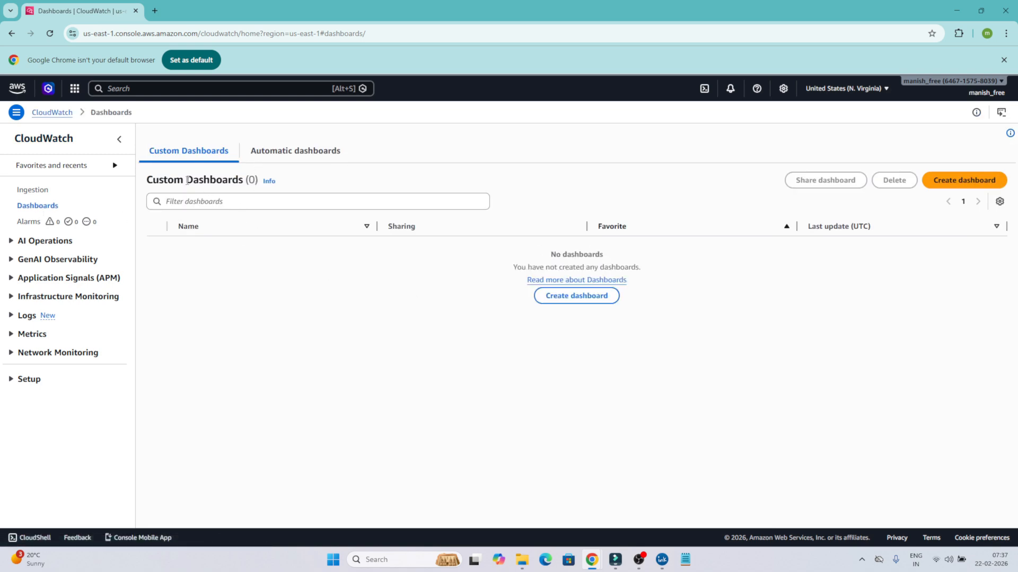
drag(156, 181, 229, 185)
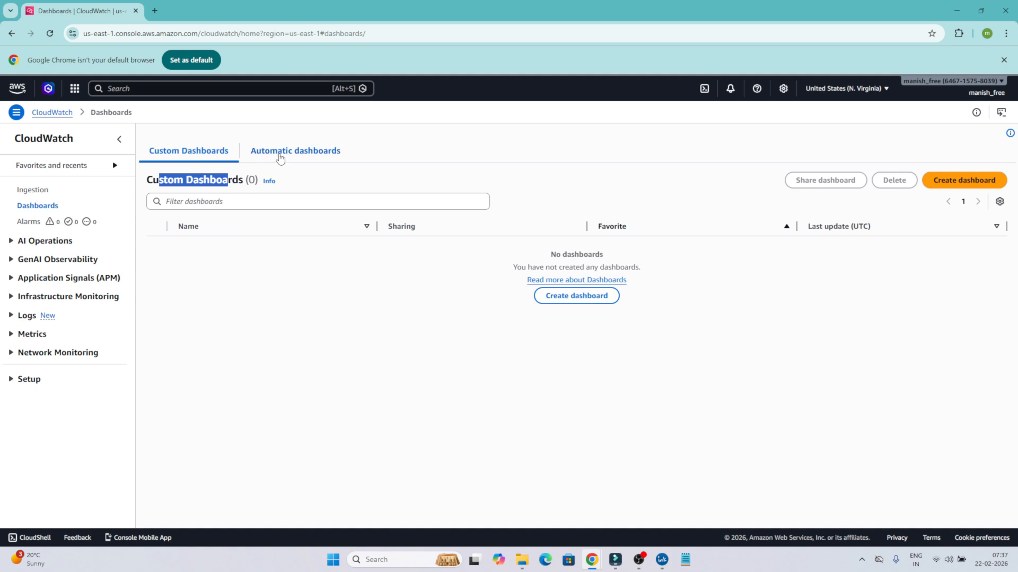
click(280, 155)
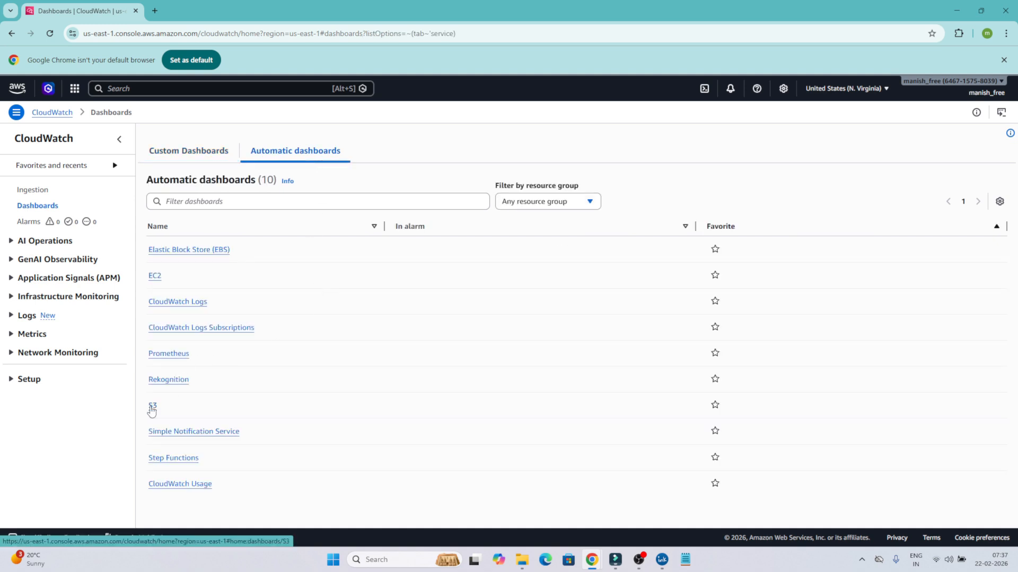
click(153, 405)
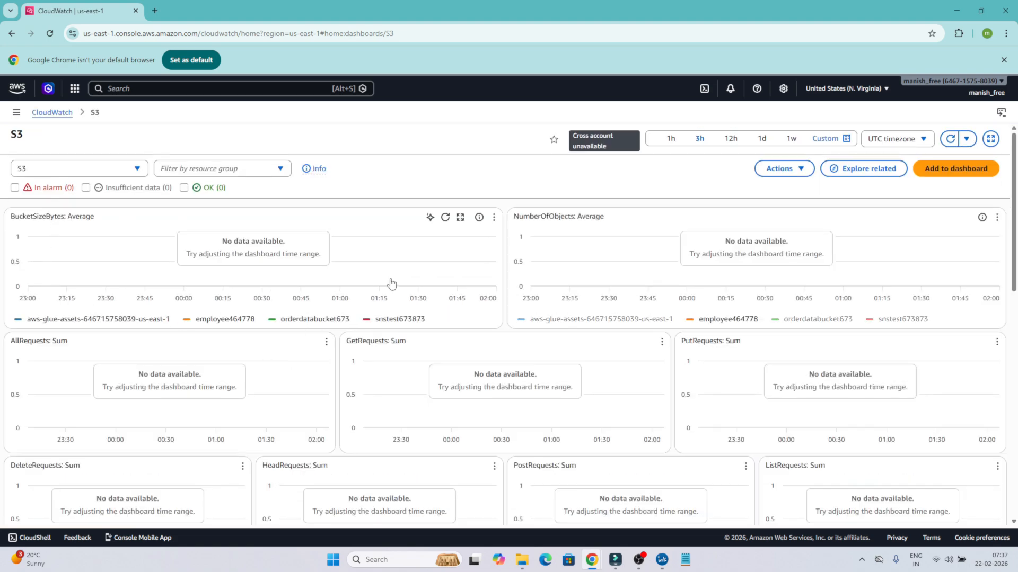
Examine the S3 dashboard's metric graphs, including bucket size, object count and request types, and its bucket list
scroll(575, 360, down, 4)
scroll(571, 361, down, 4)
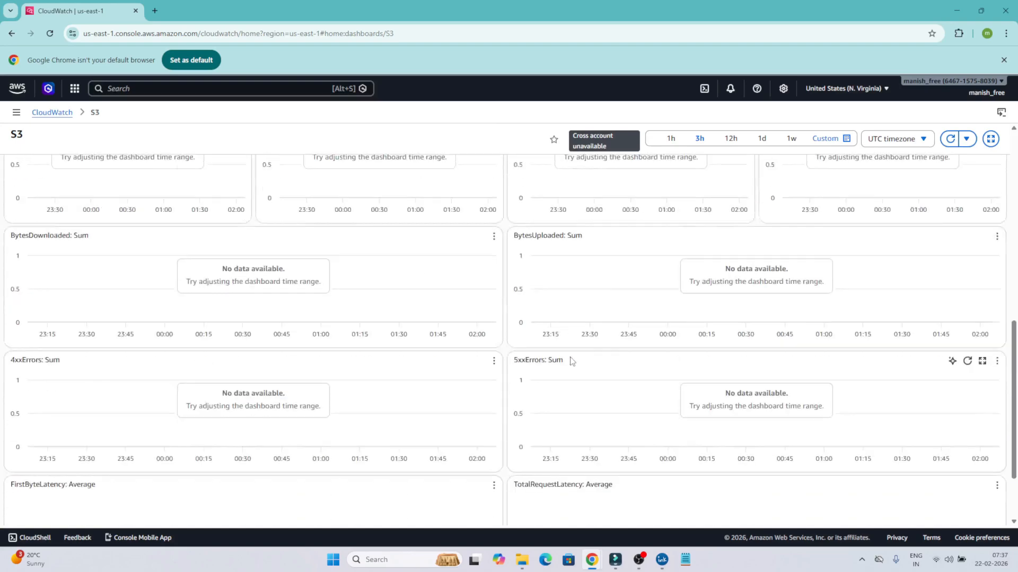
scroll(571, 361, up, 8)
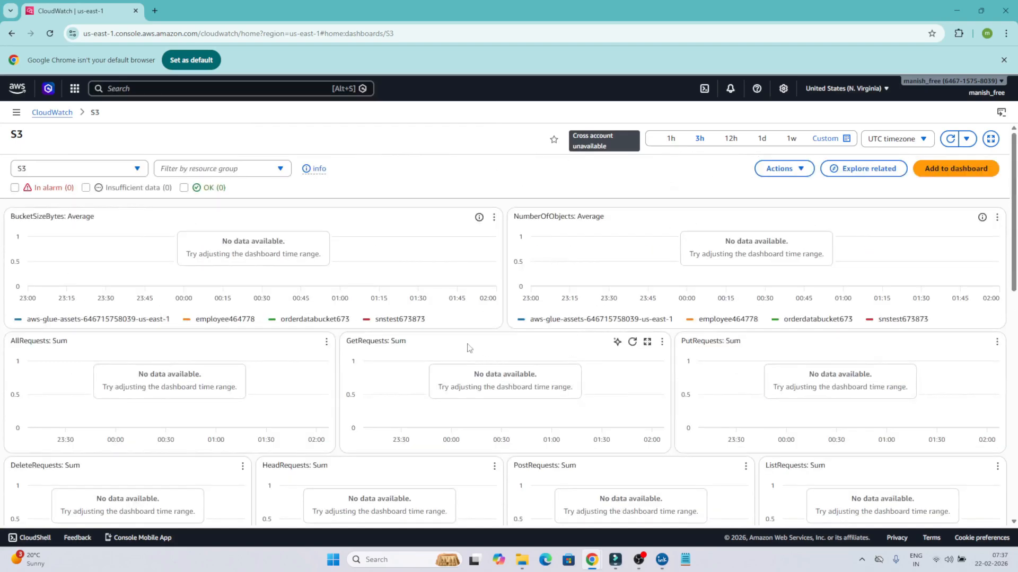
drag(38, 216, 78, 218)
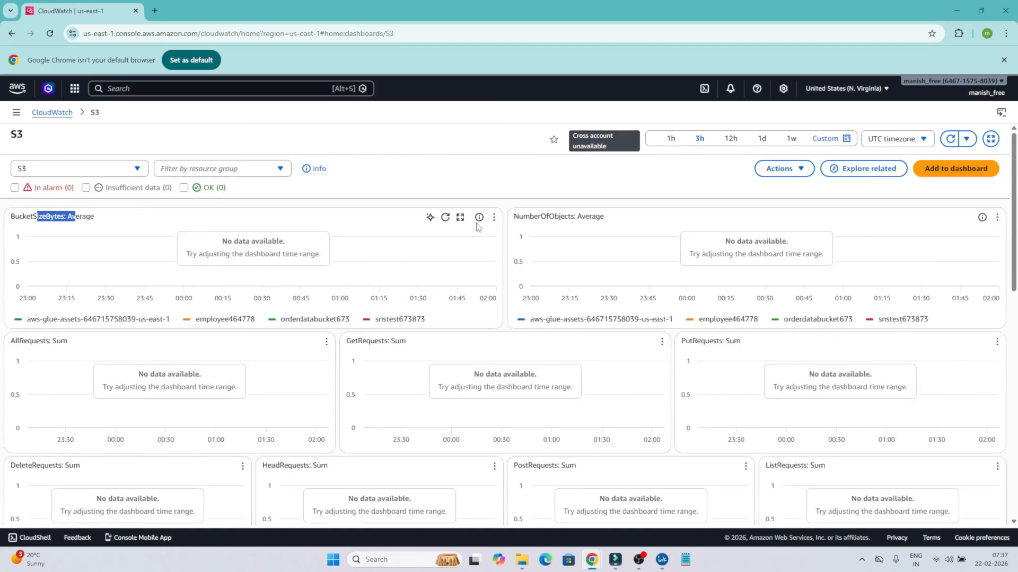
drag(534, 216, 600, 219)
scroll(600, 219, down, 1)
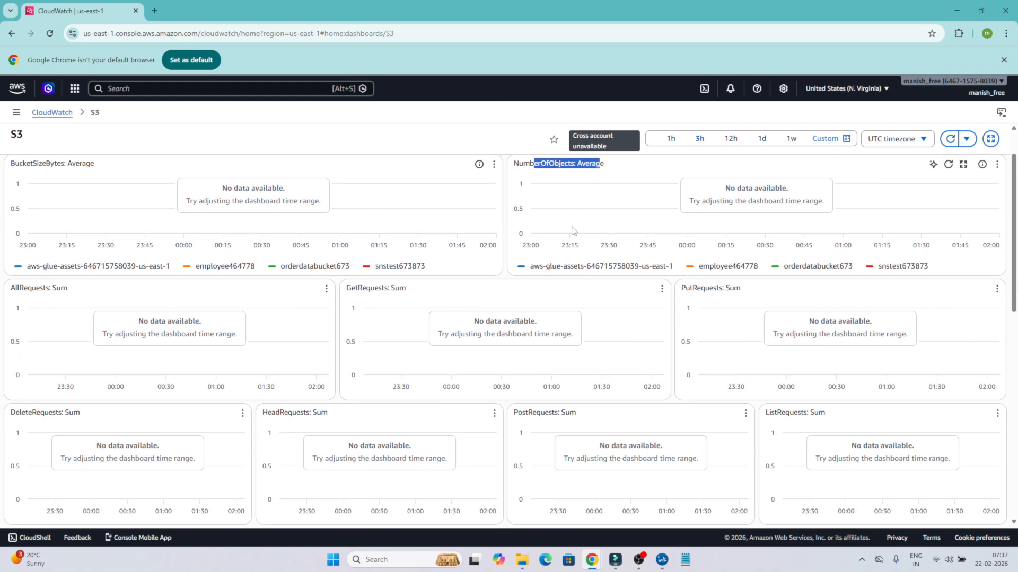
drag(32, 288, 10, 288)
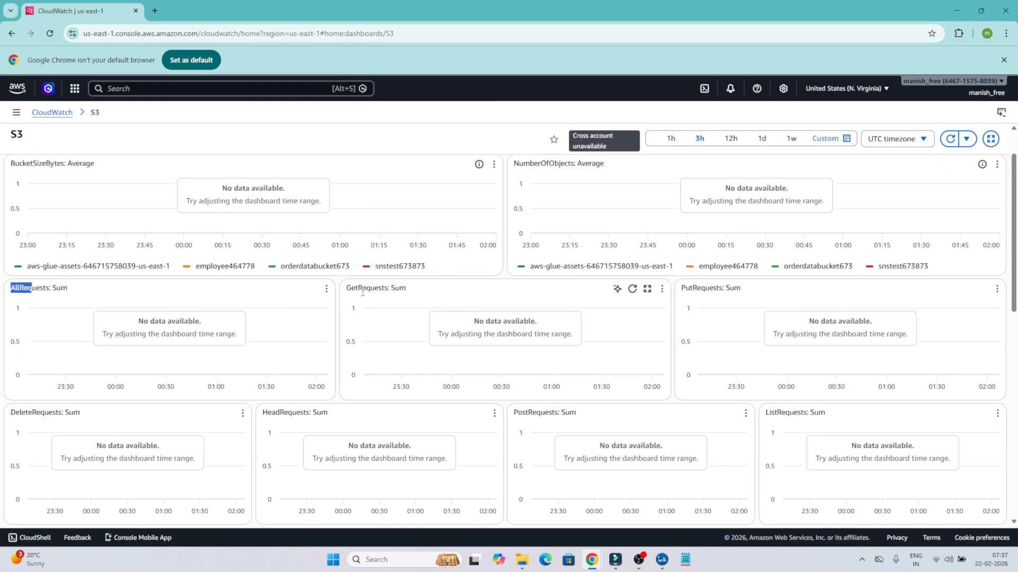
drag(374, 288, 346, 287)
drag(700, 289, 681, 288)
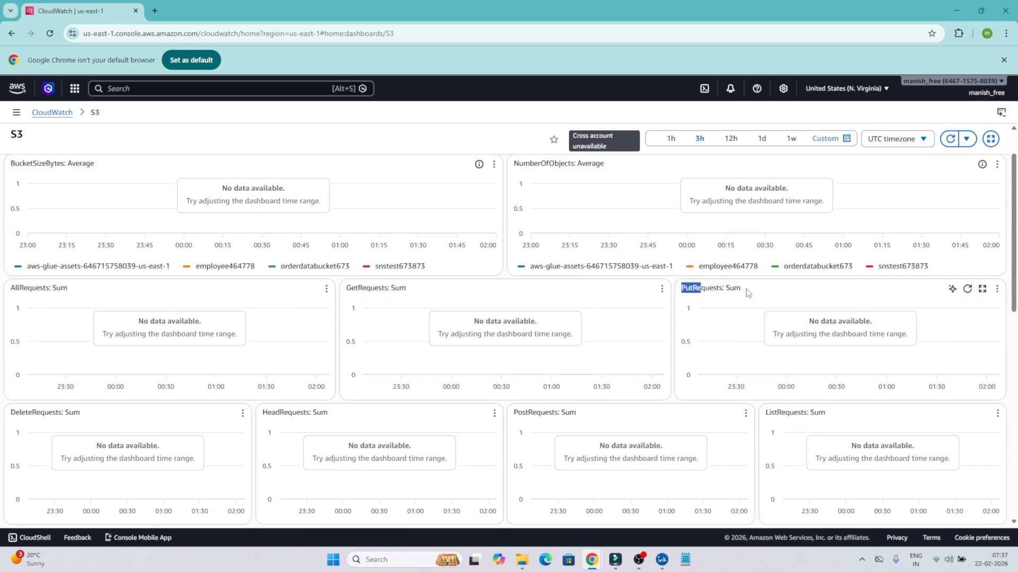
scroll(595, 325, down, 9)
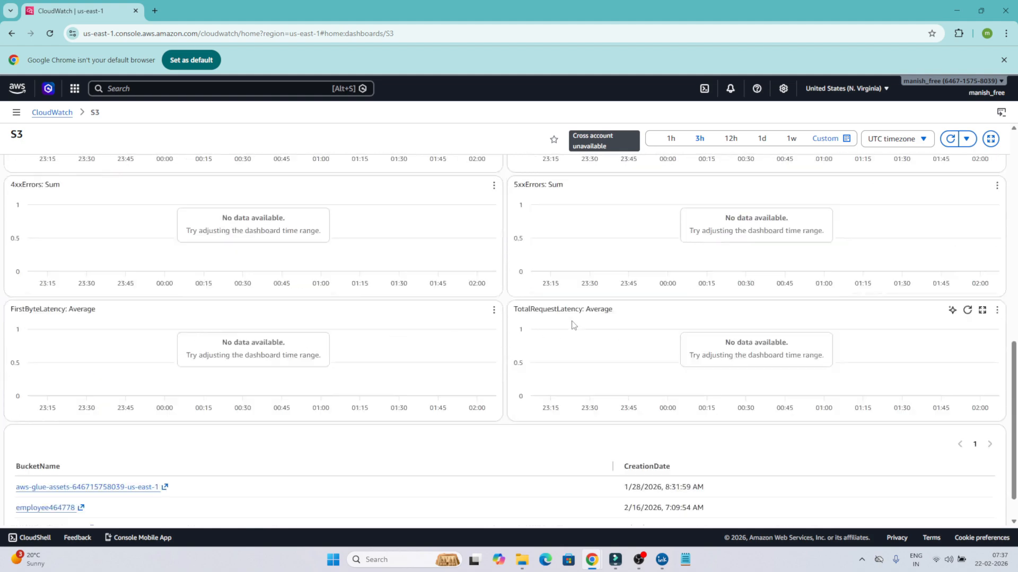
scroll(572, 325, down, 1)
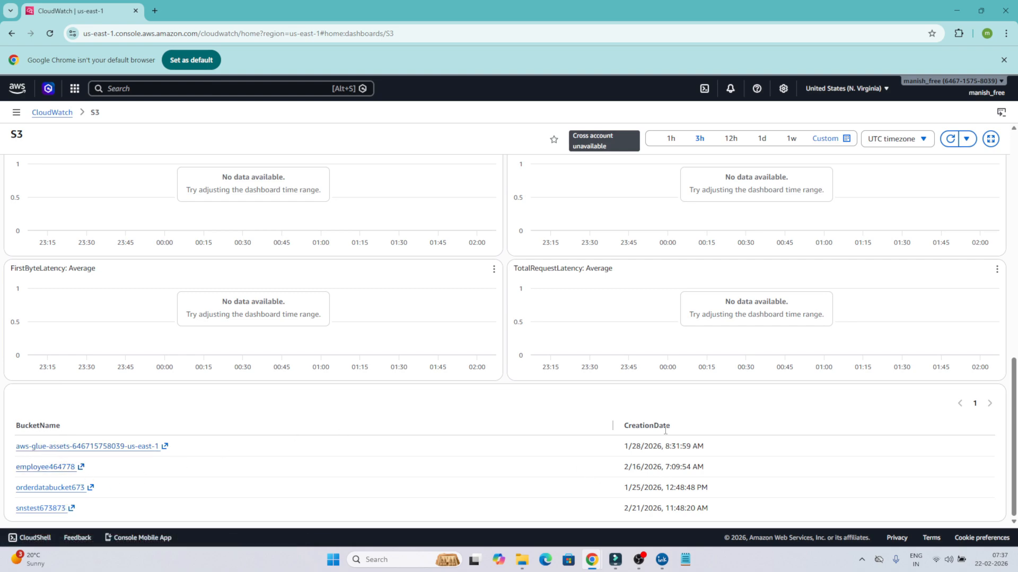
scroll(318, 322, up, 10)
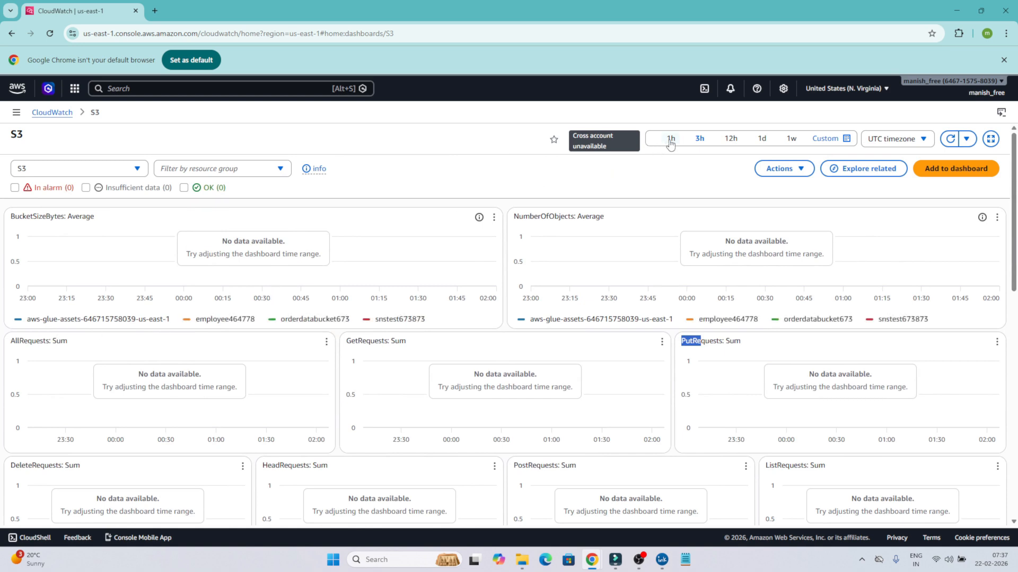
Set the S3 dashboard's time range to 1 week and review the bucket size, object count and other graphs
click(791, 140)
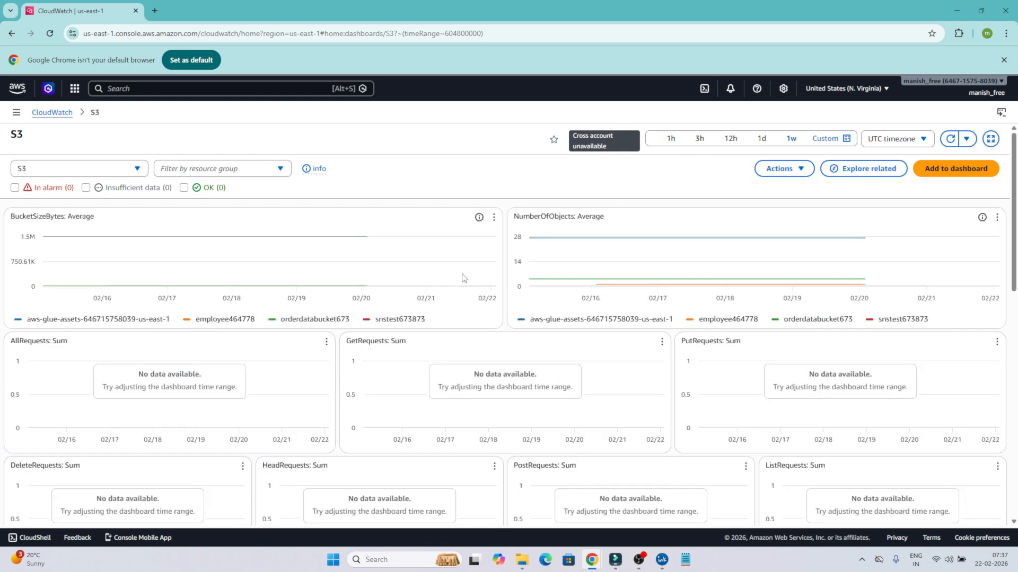
mouse_move(569, 242)
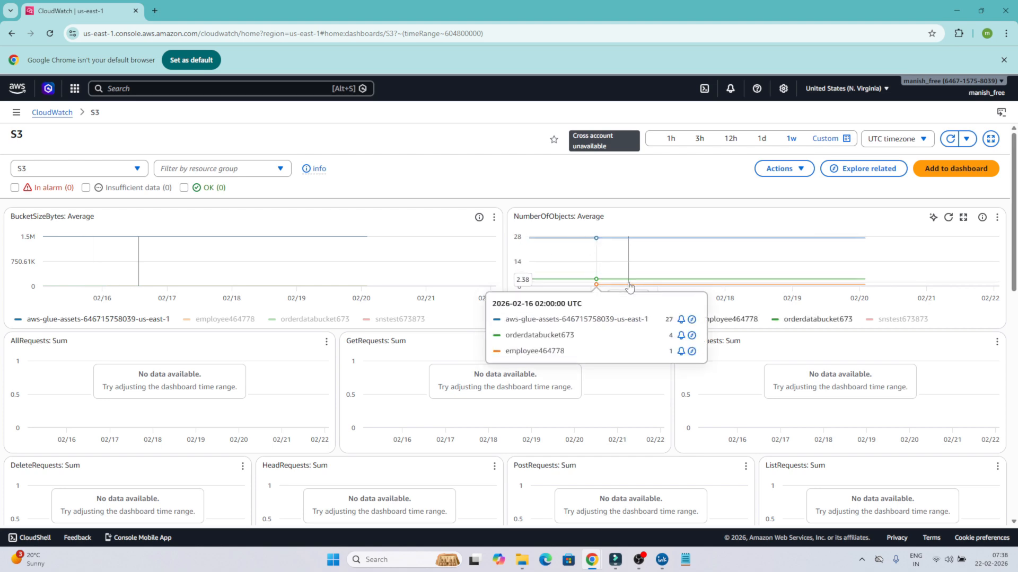
scroll(307, 342, down, 8)
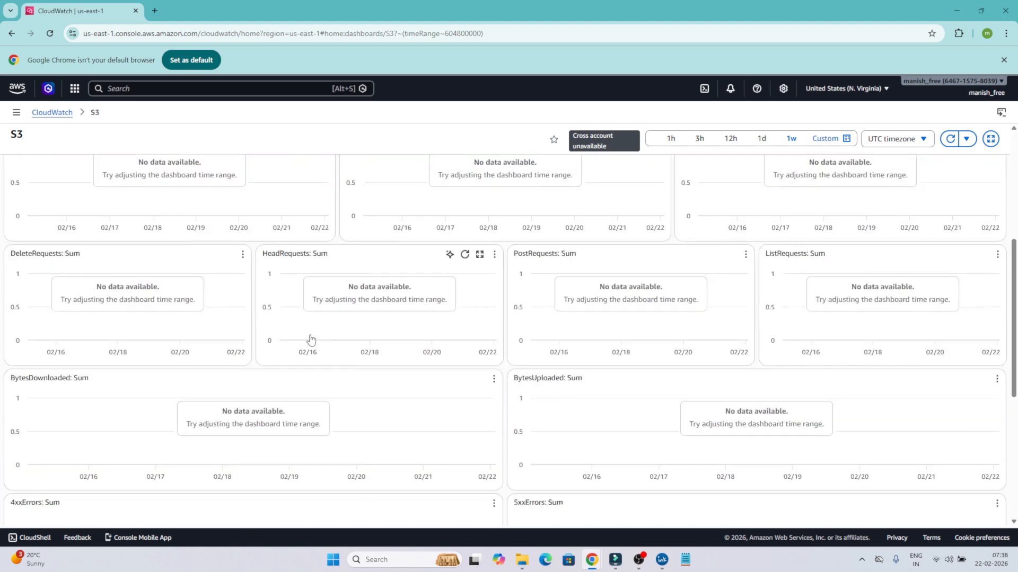
scroll(527, 268, up, 2)
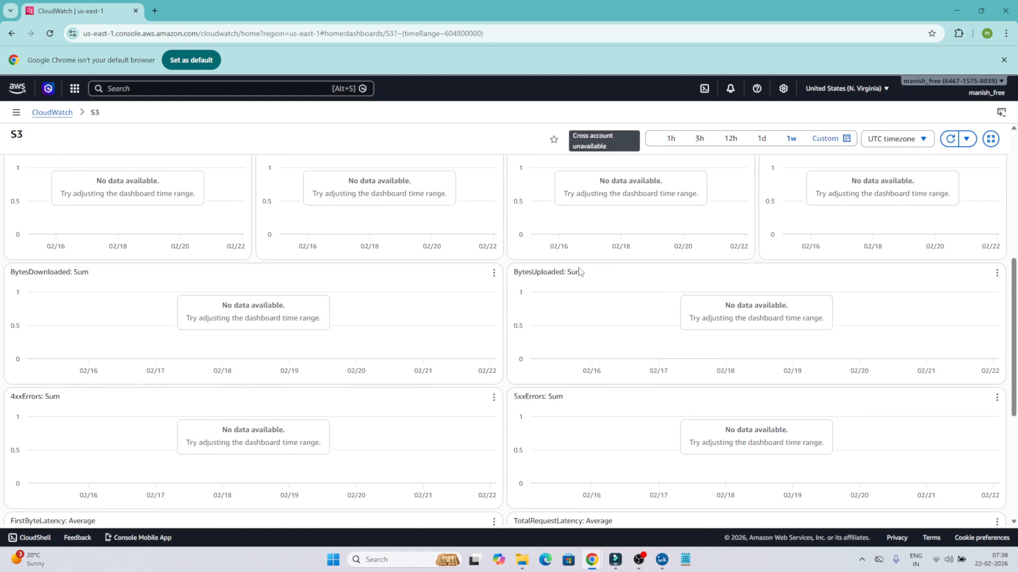
scroll(225, 236, up, 6)
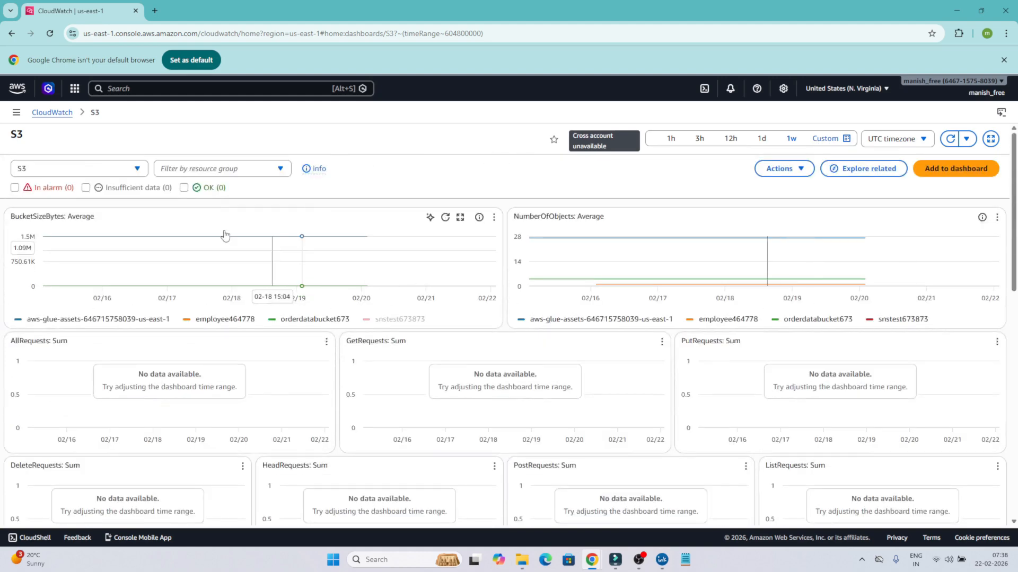
Return to the CloudWatch dashboards and open the automatic EC2 dashboard
click(63, 113)
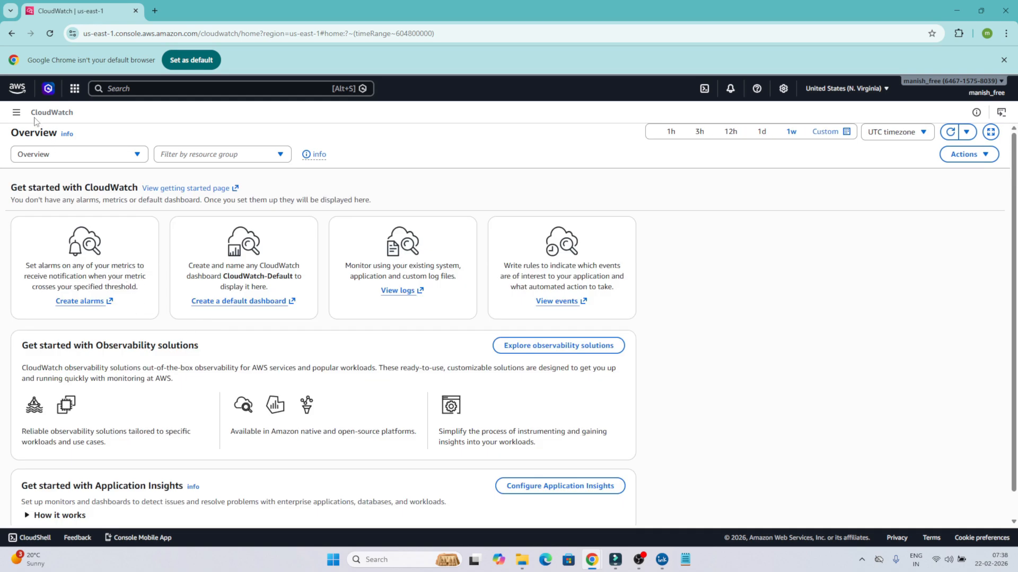
click(16, 112)
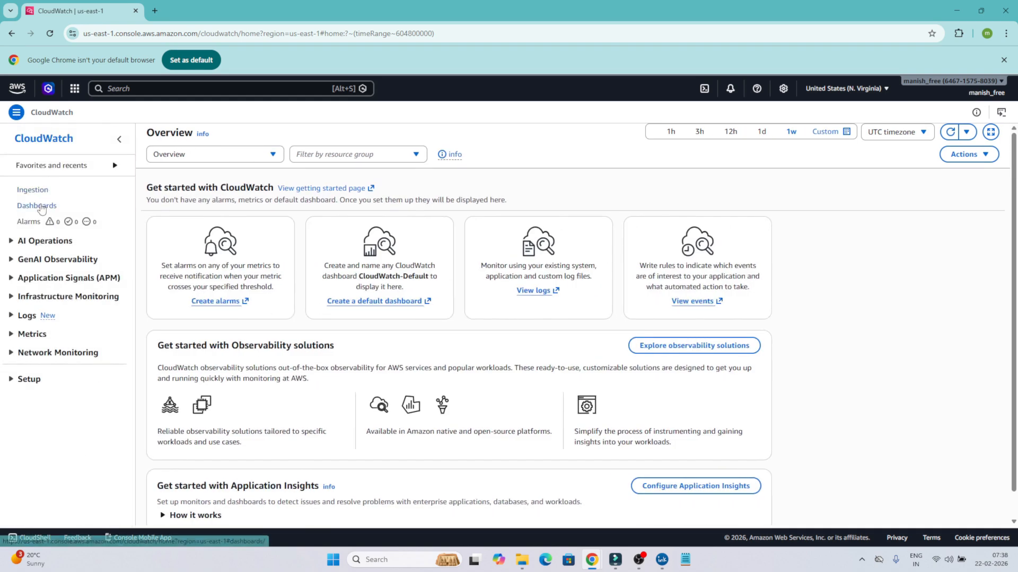
click(42, 207)
click(311, 152)
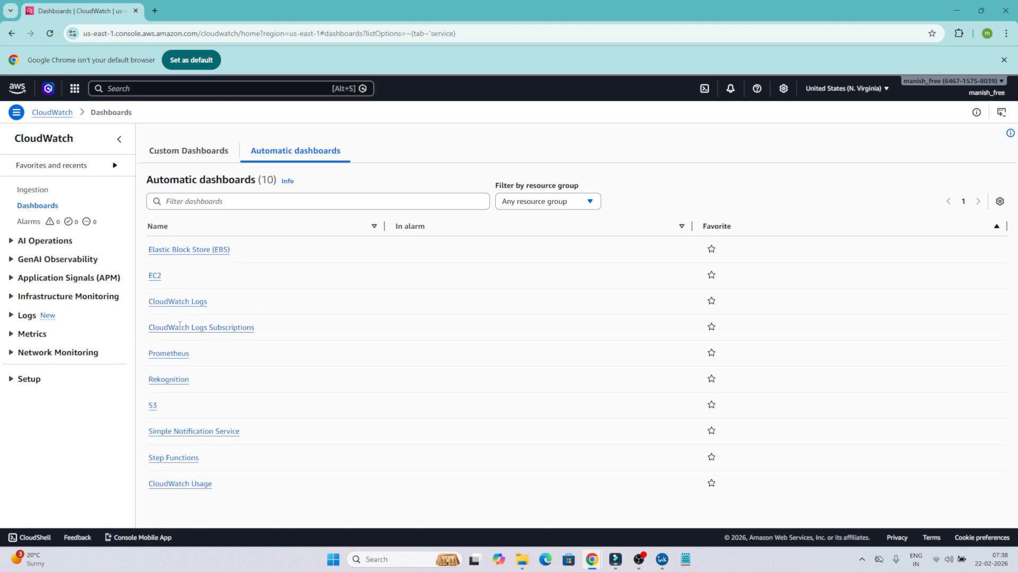
click(155, 276)
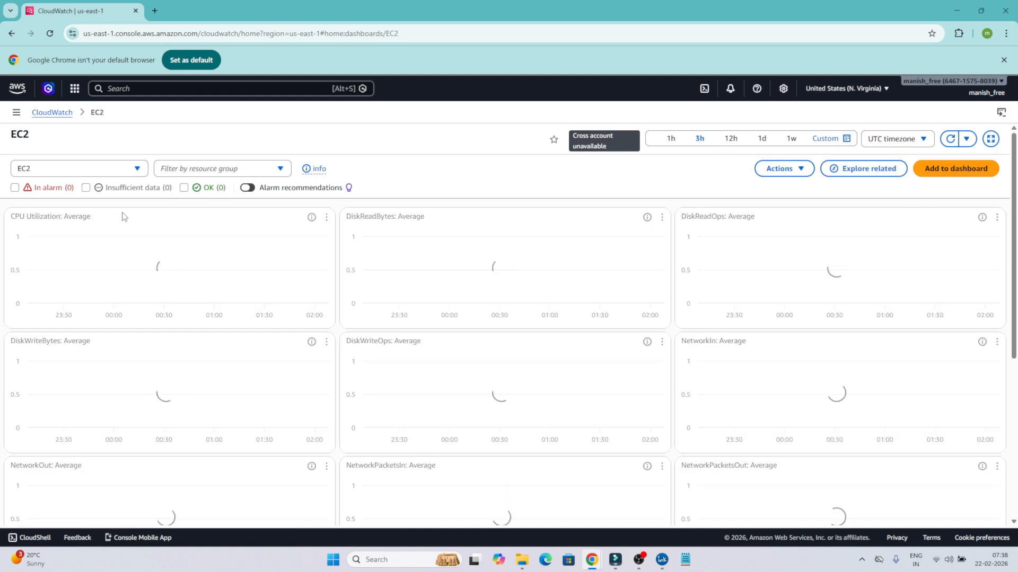
Set the EC2 dashboard's time range to 1 week and review the CPU utilization, network and status check graphs
click(731, 139)
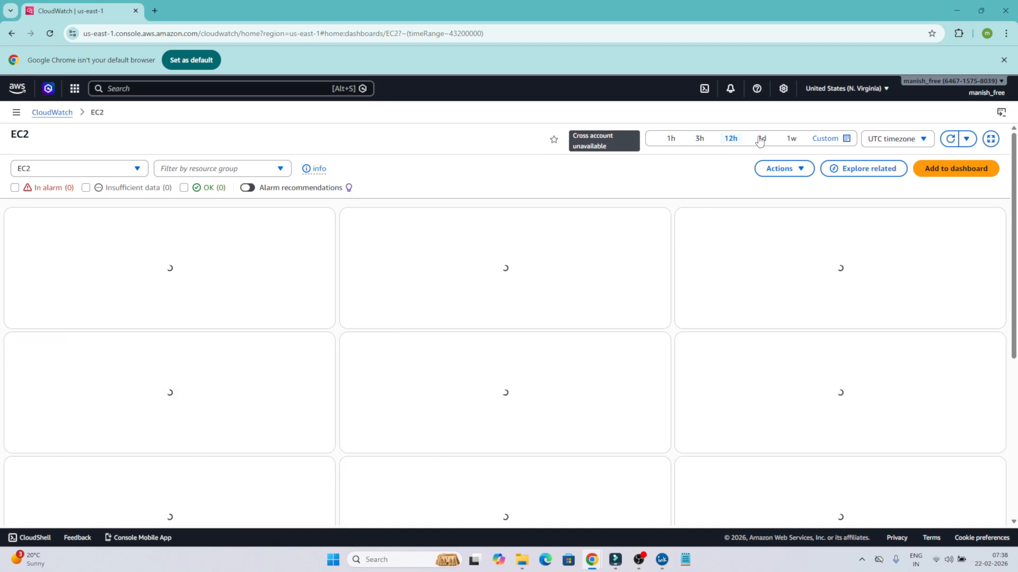
click(761, 140)
click(790, 138)
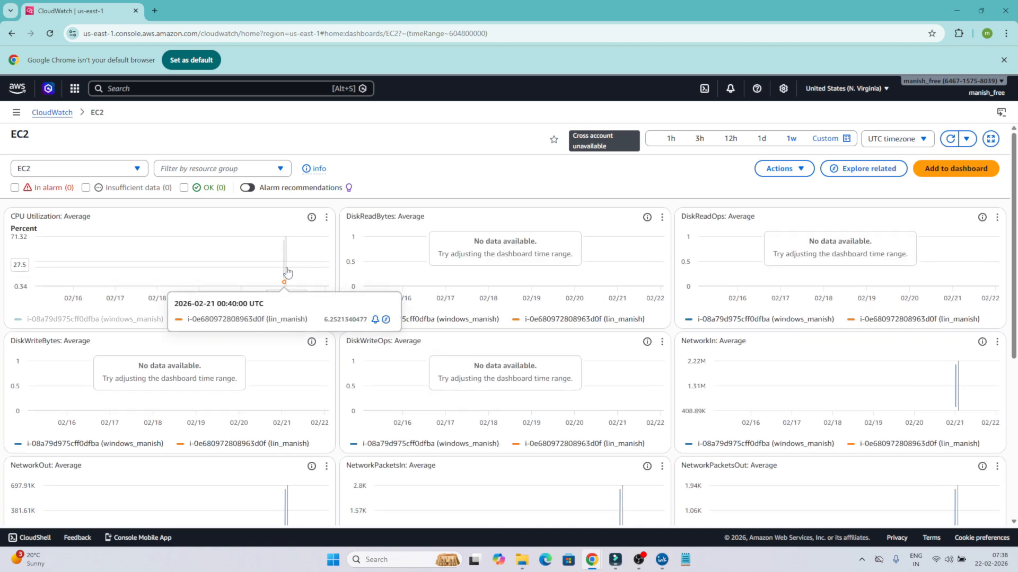
scroll(302, 415, down, 4)
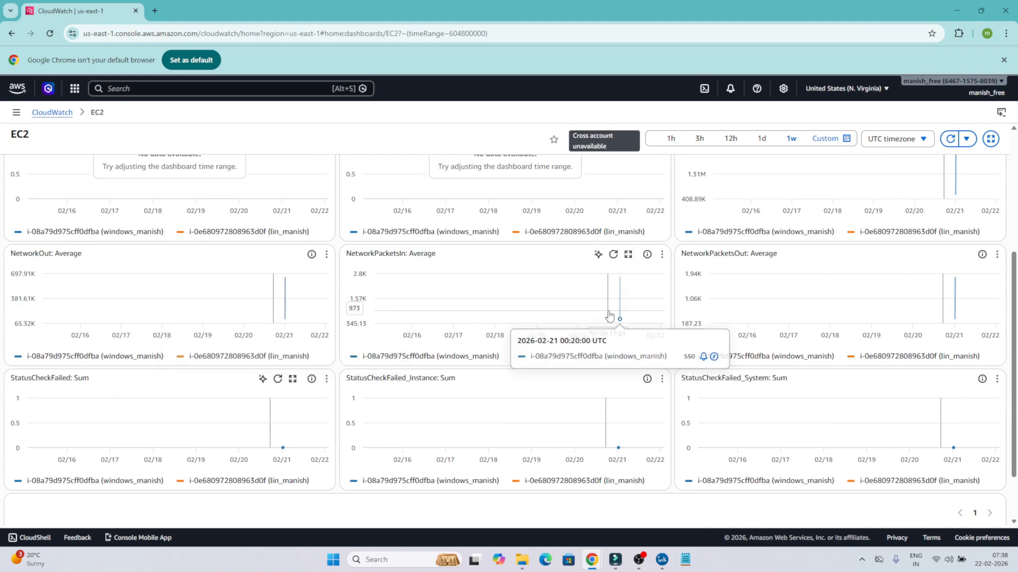
scroll(731, 310, up, 3)
scroll(246, 245, up, 1)
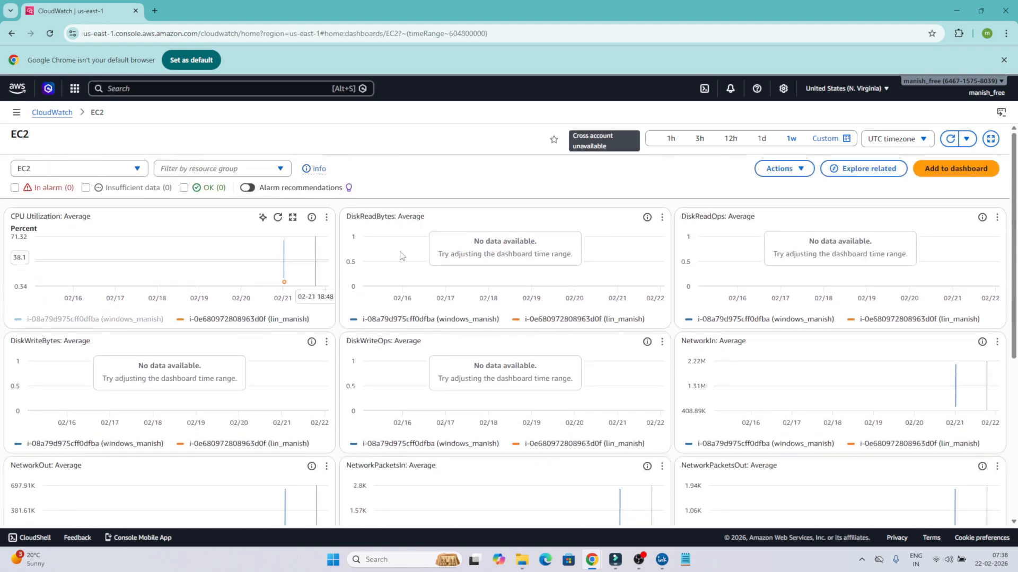
Go back to the CloudWatch dashboards and create a custom dashboard named test
click(48, 112)
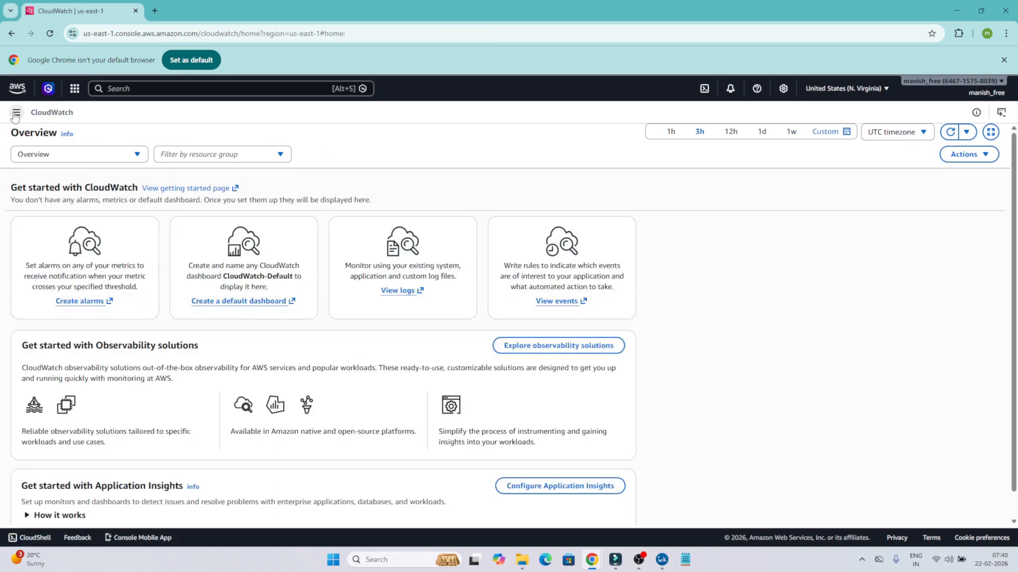
click(16, 112)
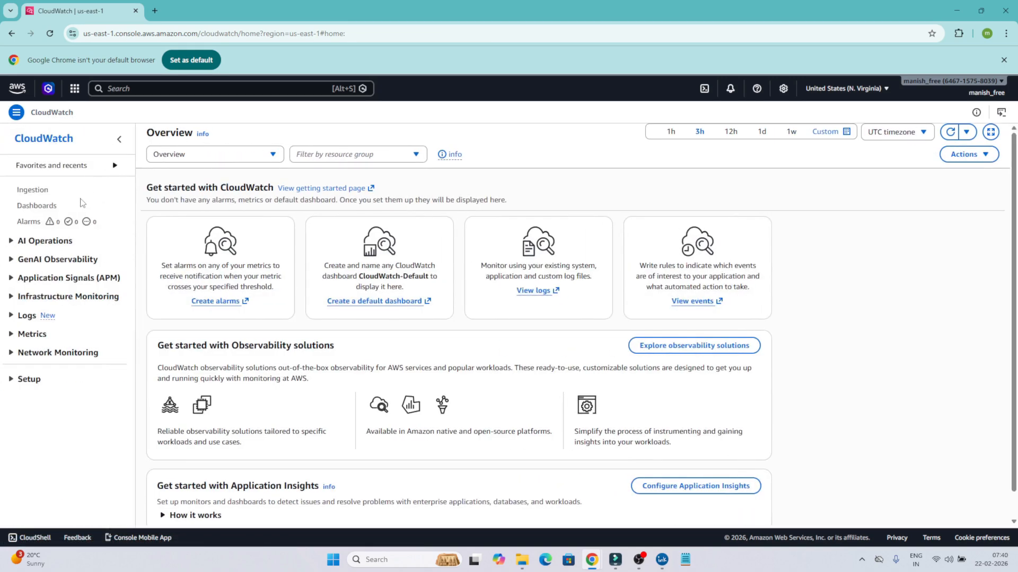
click(36, 206)
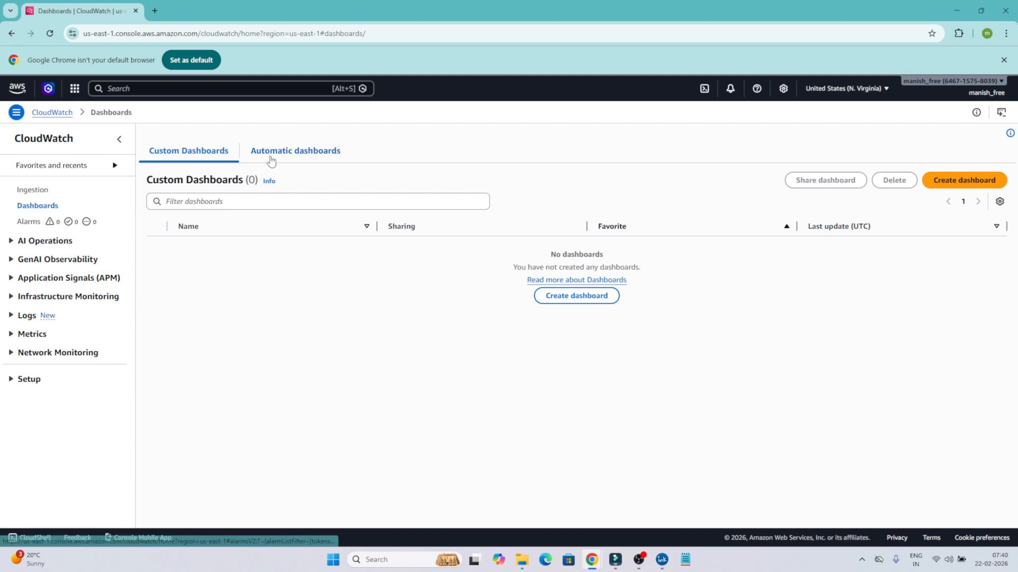
click(576, 299)
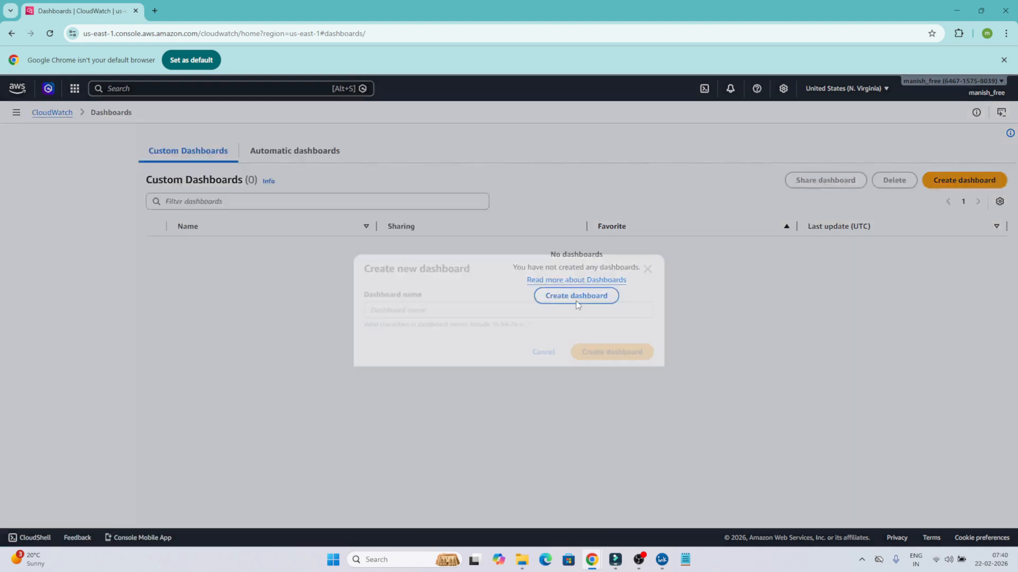
text(test)
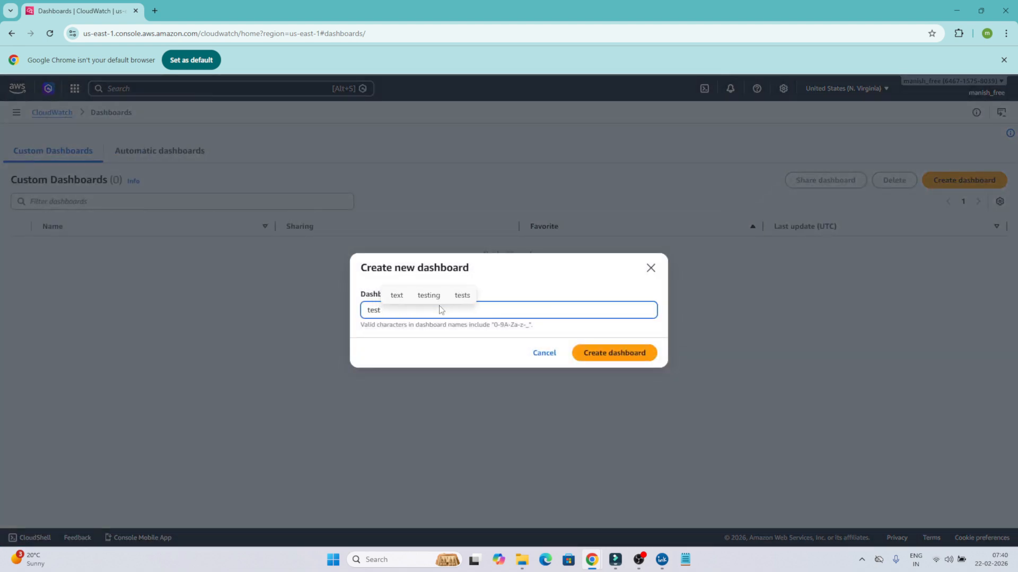
click(636, 354)
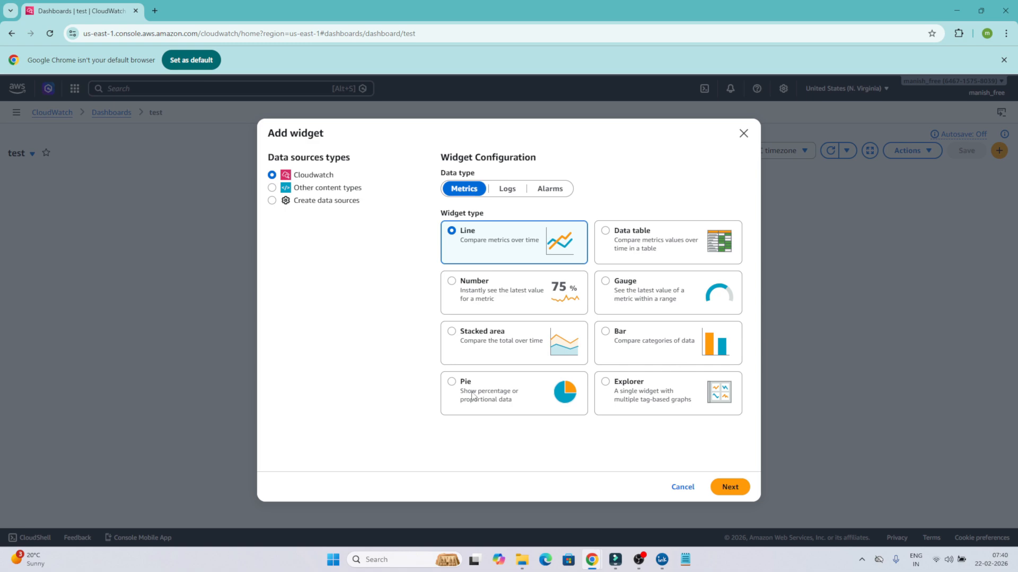
Choose a stacked area metrics widget and browse to Glue's Class, Resource, Service, Type metrics
click(451, 332)
click(729, 486)
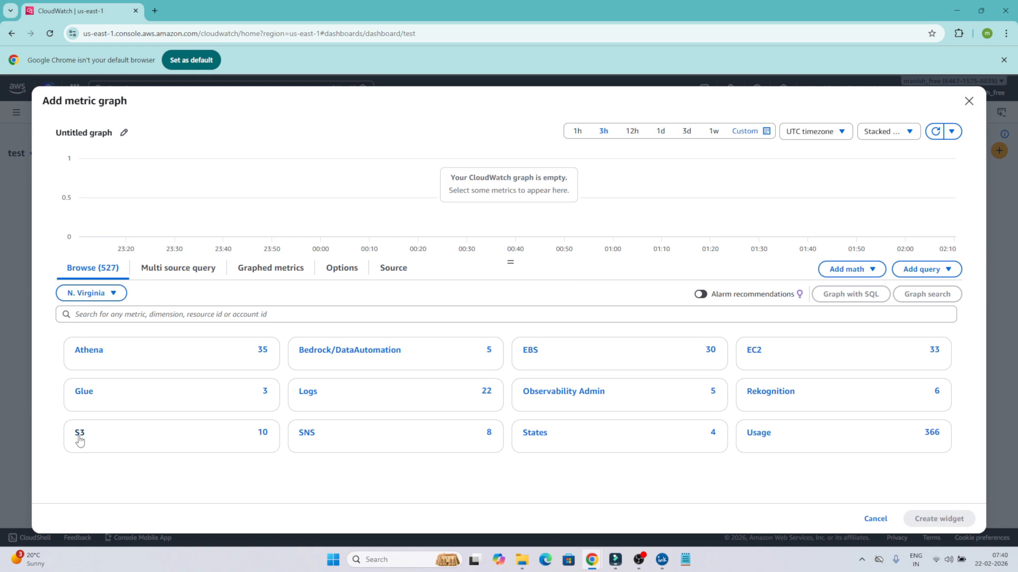
click(83, 394)
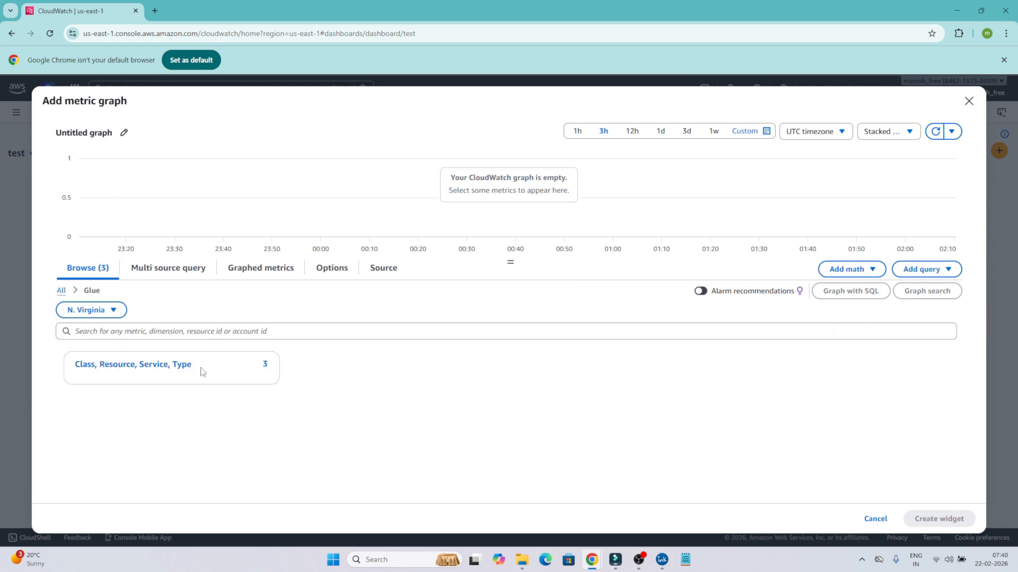
click(175, 366)
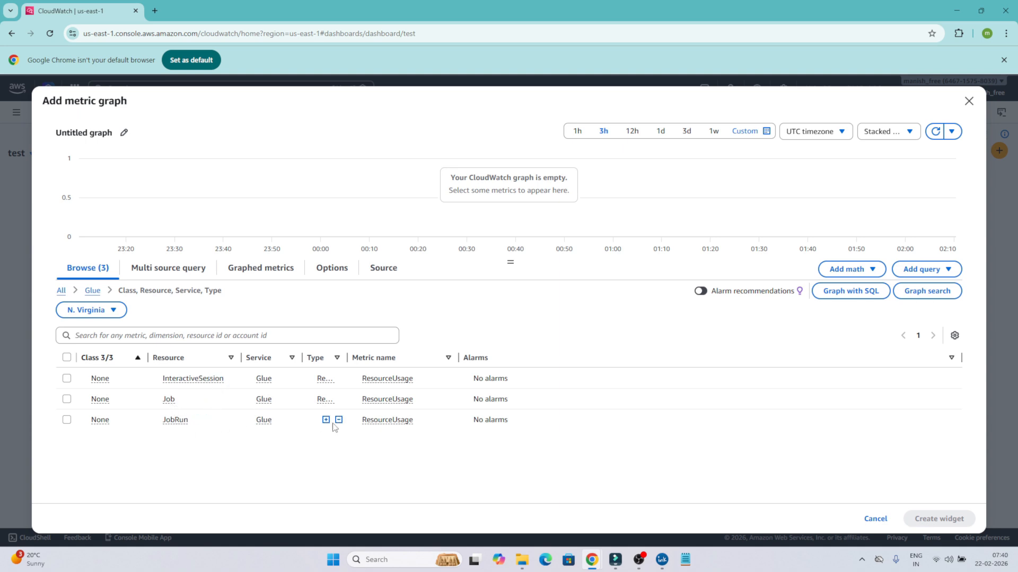
Graph the Glue ResourceUsage metrics for InteractiveSession and Job, leaving JobRun out
click(68, 378)
click(67, 399)
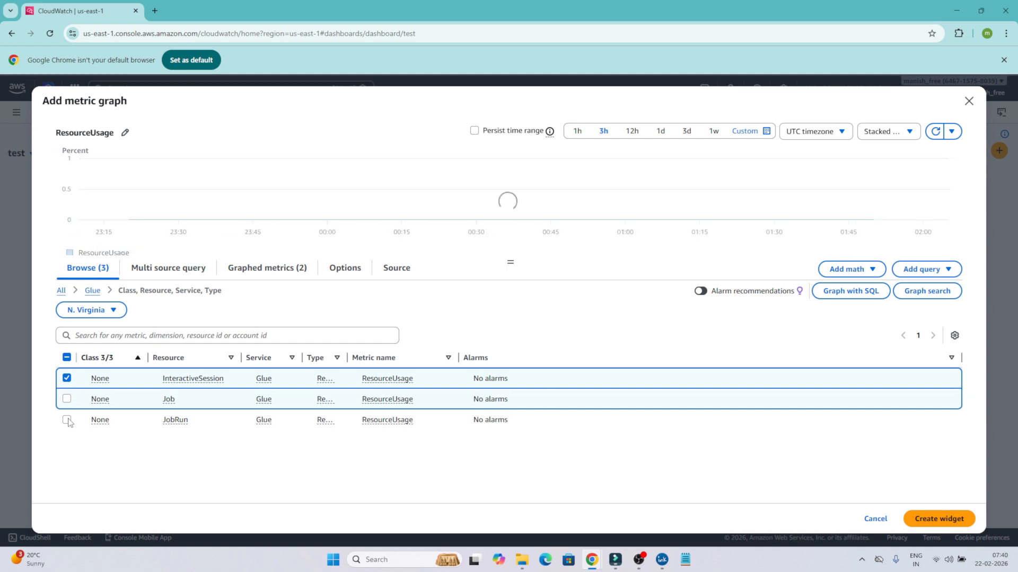
click(68, 419)
click(67, 419)
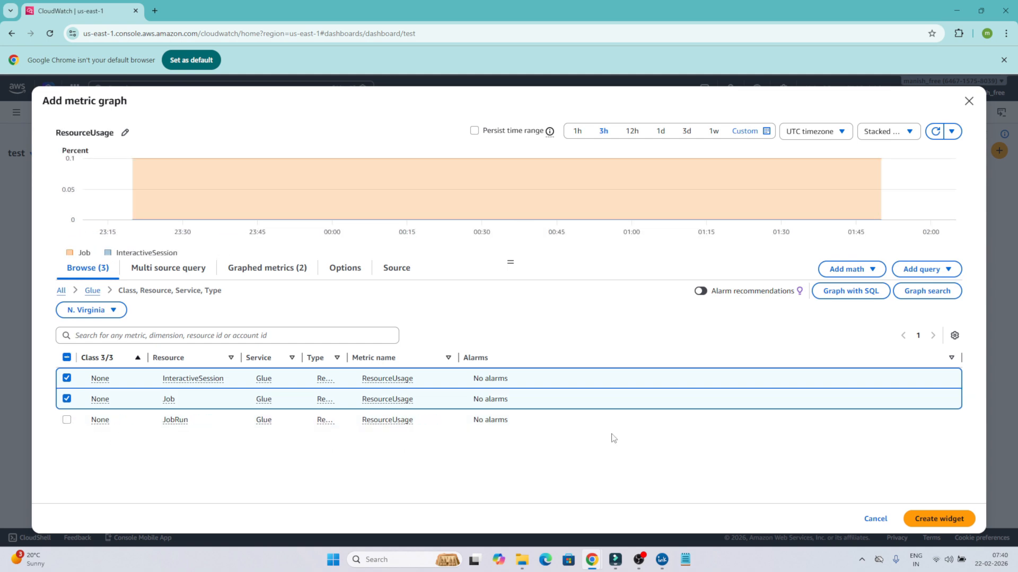
Create the ResourceUsage widget on the test dashboard and set the dashboard's time range to 3 days
click(937, 521)
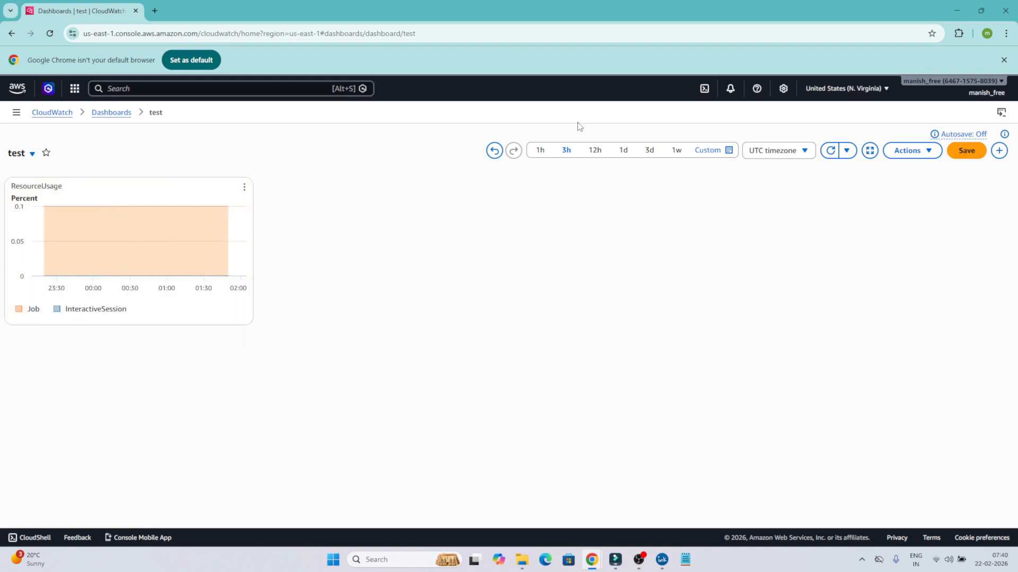
click(674, 151)
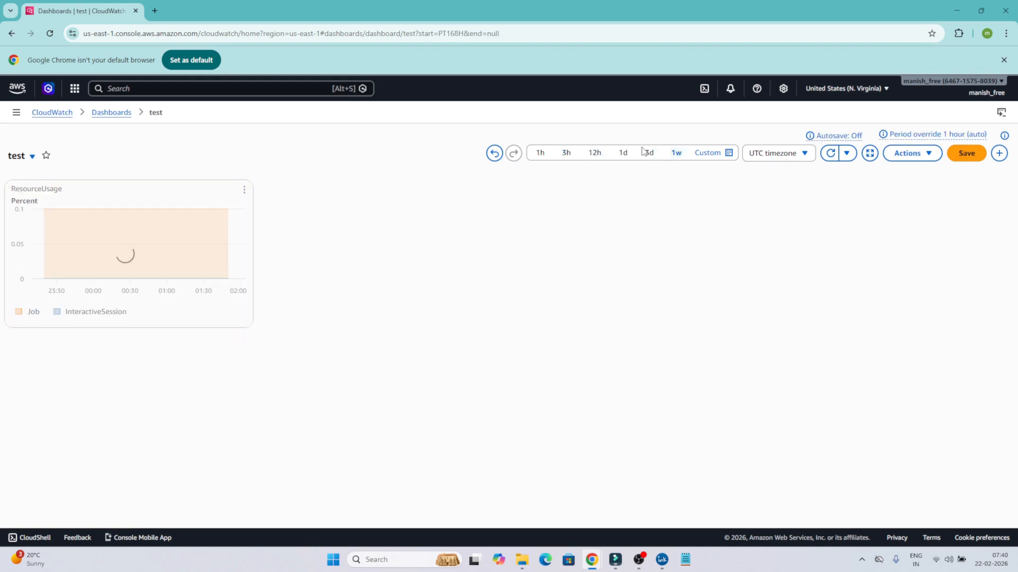
click(649, 151)
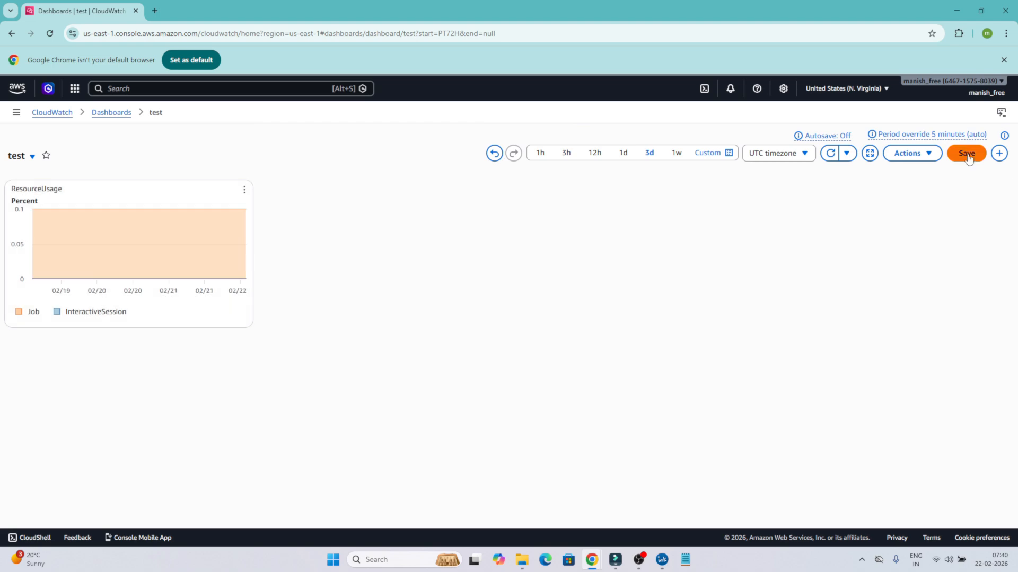
Start a new CloudWatch alarm and browse its metric choices to Athena's QueryState, QueryType, WorkGroup group
click(17, 114)
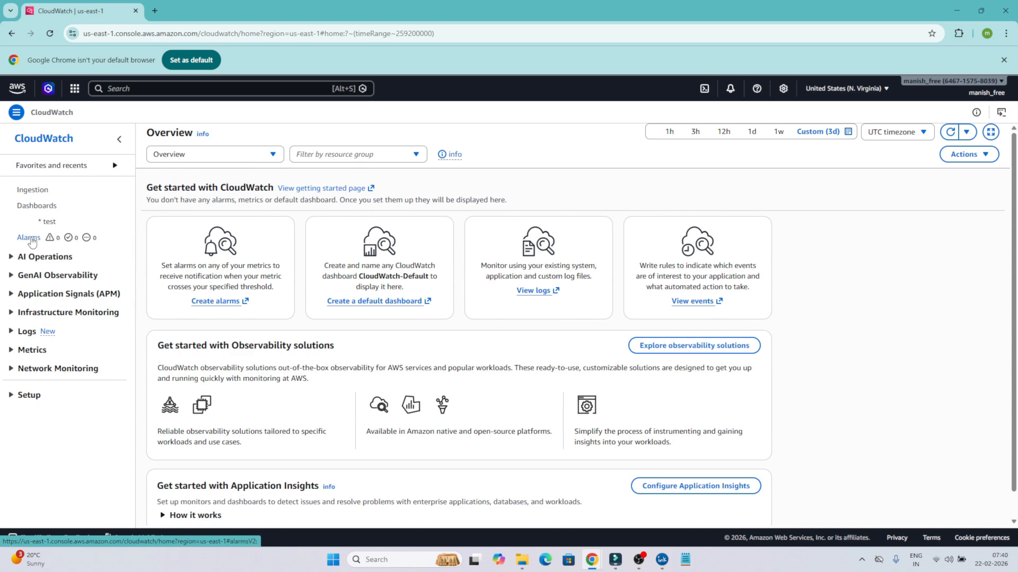
click(37, 240)
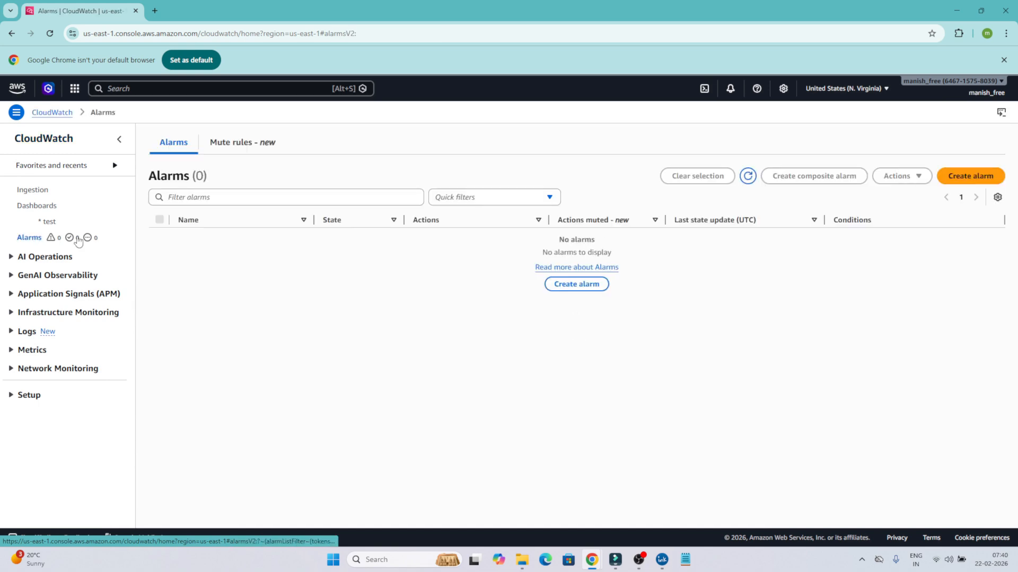
click(576, 284)
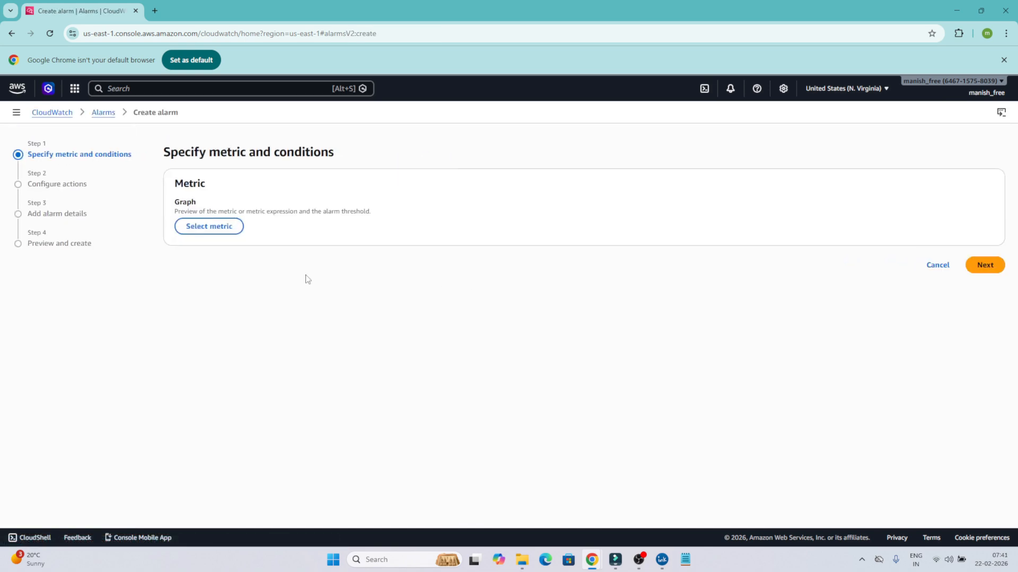
click(208, 227)
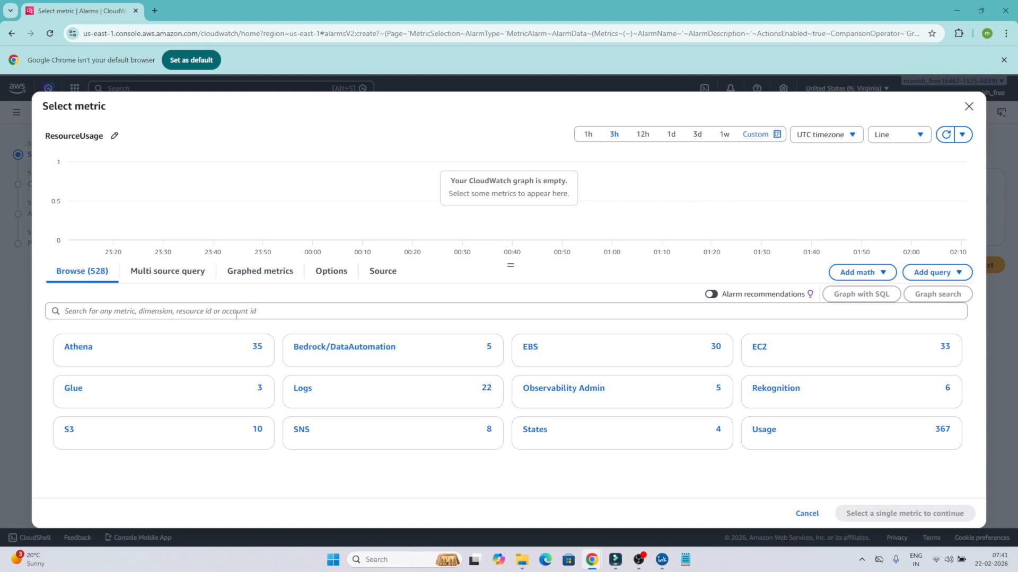
click(88, 353)
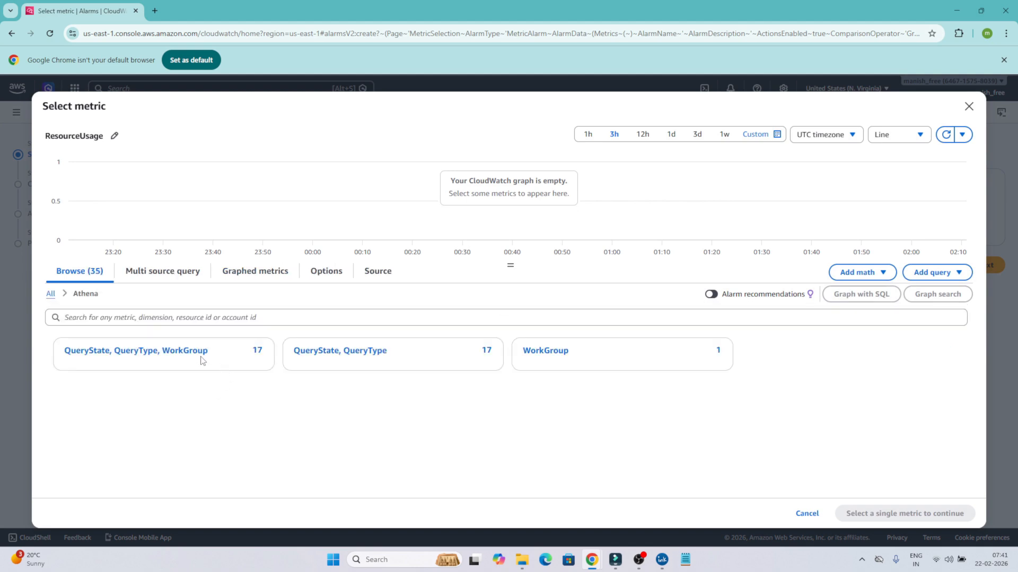
click(182, 356)
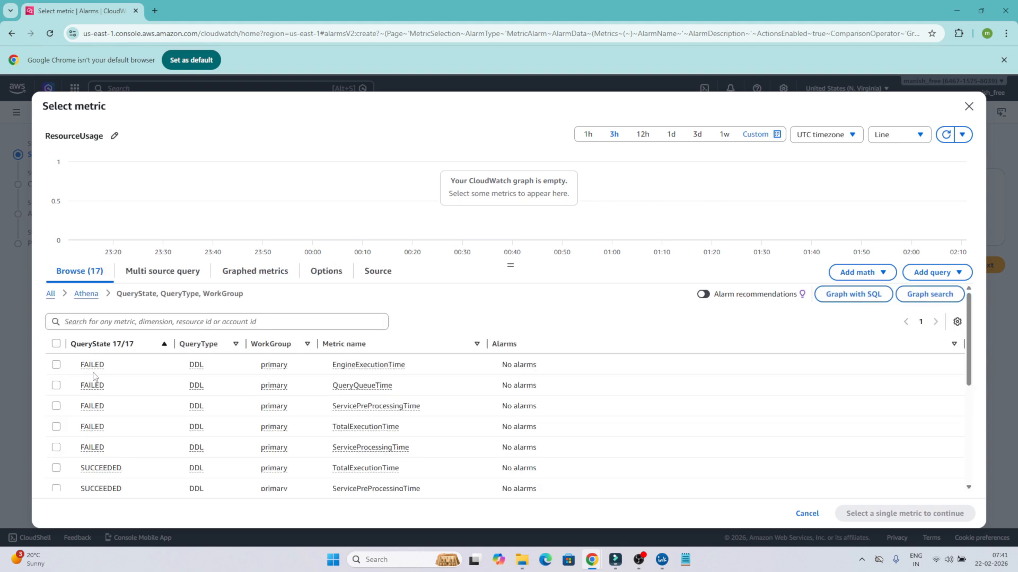
Select only EngineExecutionTime for FAILED DDL queries in the primary workgroup as the alarm's metric
click(56, 365)
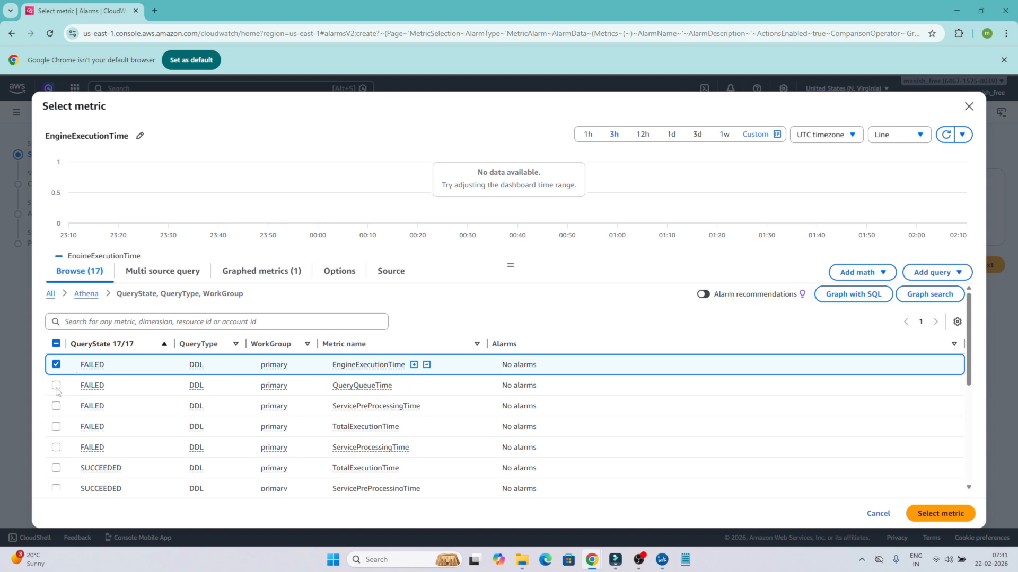
click(57, 385)
click(57, 406)
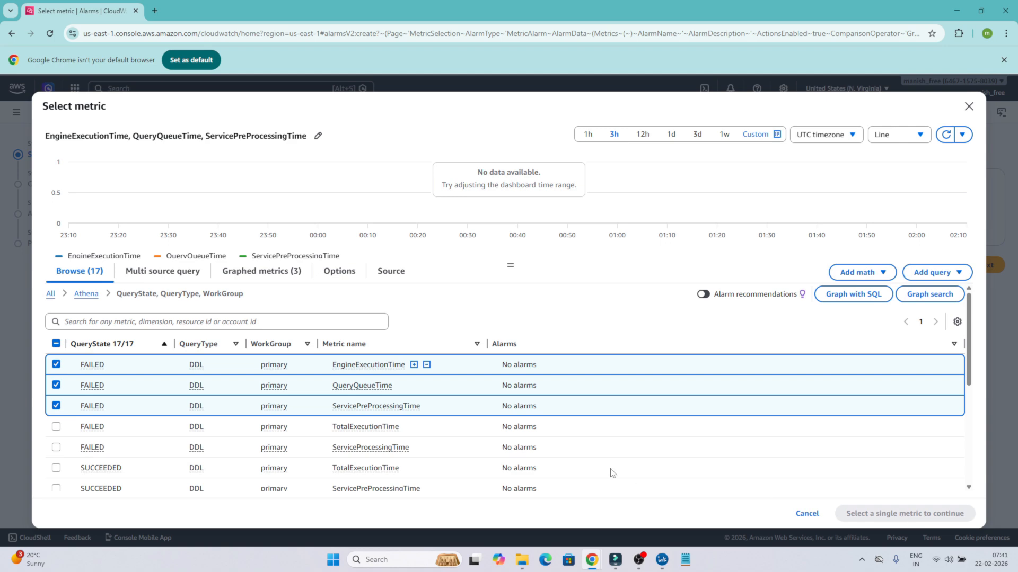
click(56, 385)
click(57, 406)
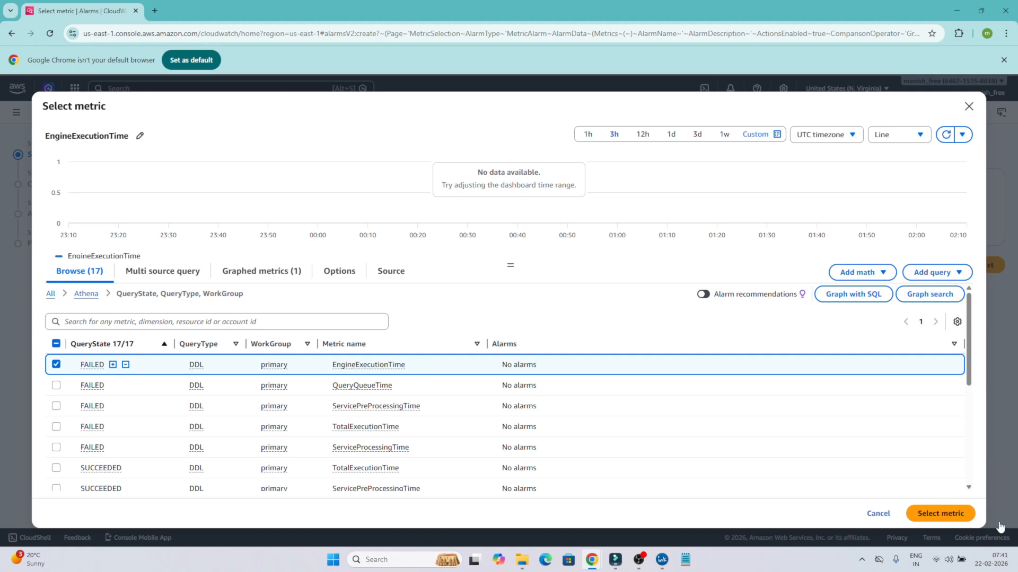
click(939, 513)
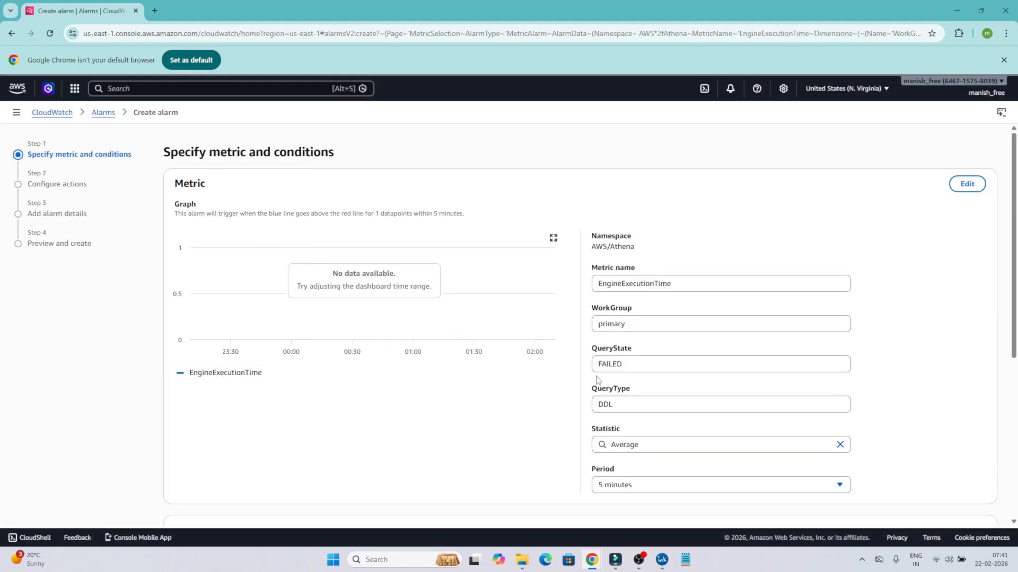
Set a static alarm condition of EngineExecutionTime greater than 18000 and proceed to the action configuration
scroll(598, 380, down, 5)
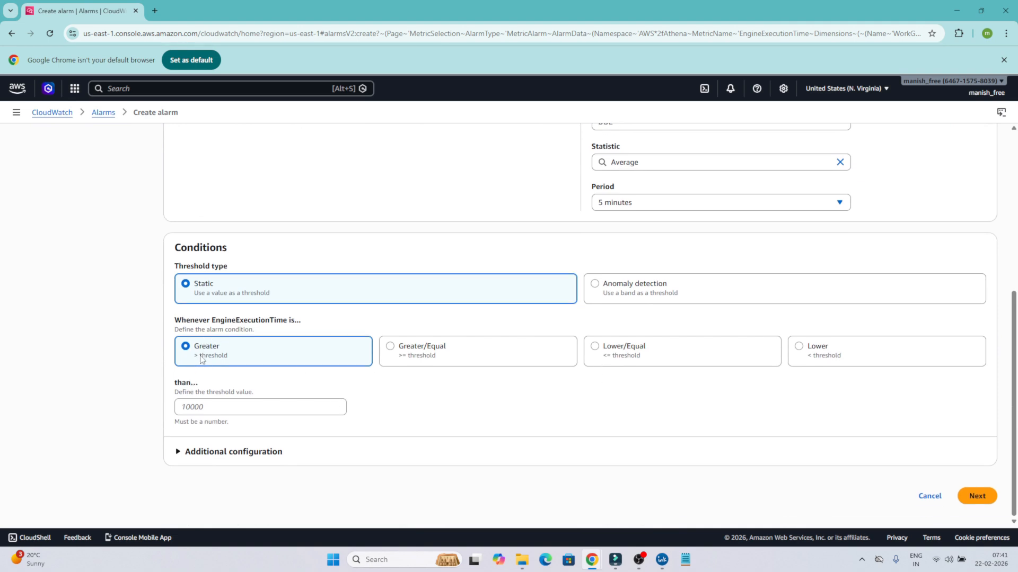
drag(210, 329, 305, 323)
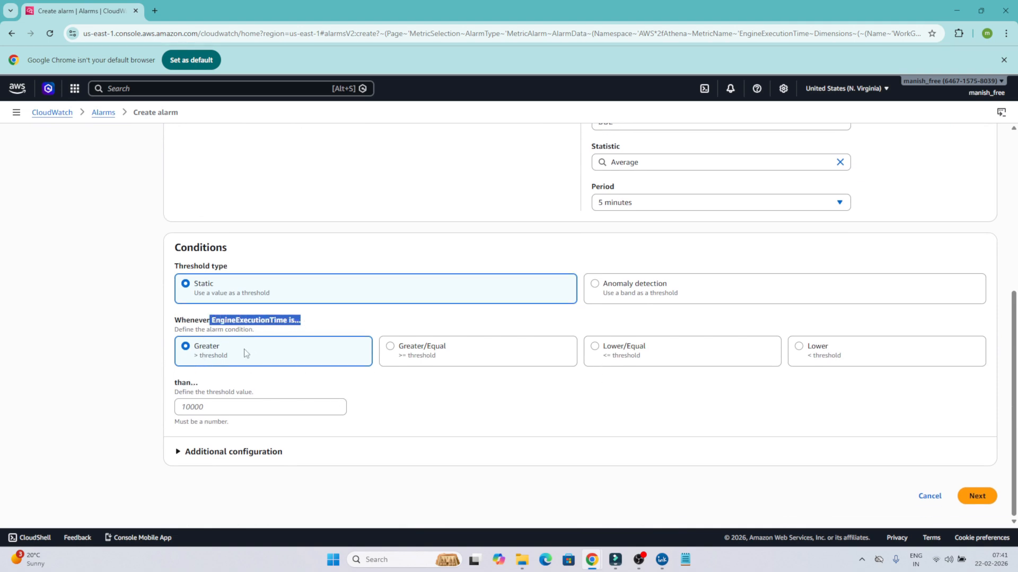
click(207, 410)
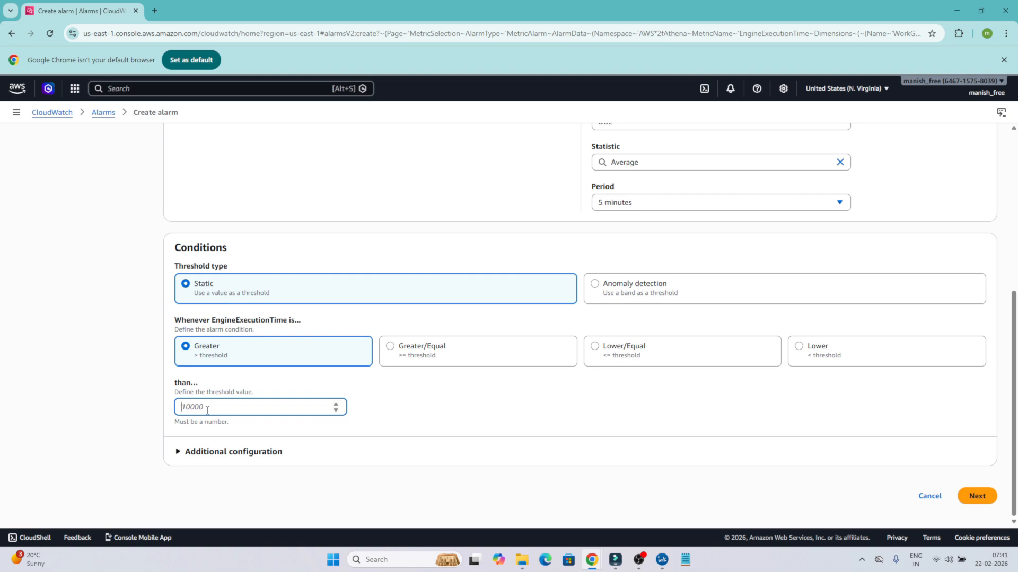
text(3)
key(BackSpace)
text(18000)
click(244, 437)
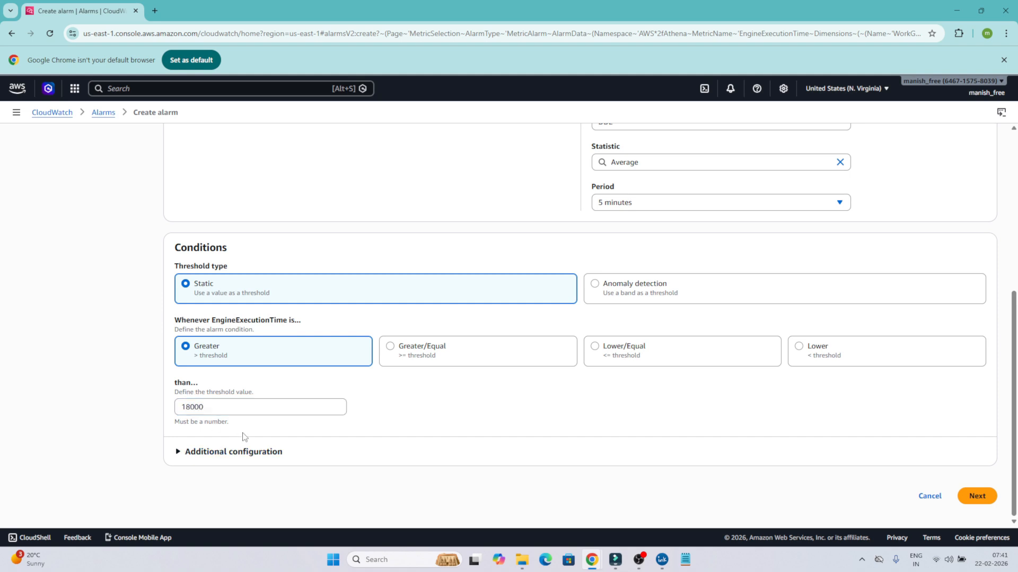
click(977, 496)
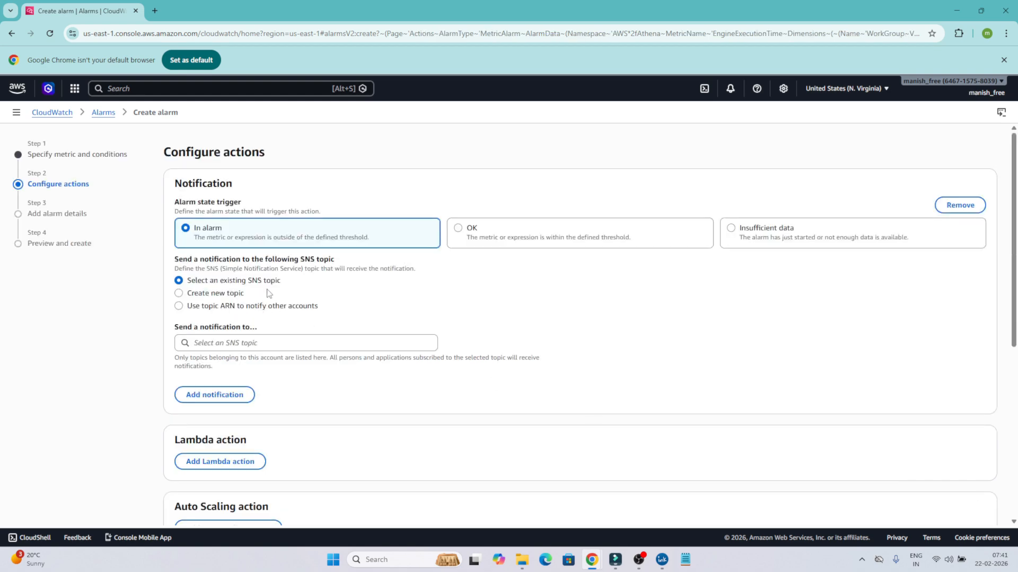
Examine the alarm's SNS notification, Lambda, Auto Scaling, EC2, Systems Manager and investigation action options, and cancel the alarm creation
drag(247, 282, 290, 281)
scroll(473, 393, down, 5)
scroll(473, 399, up, 5)
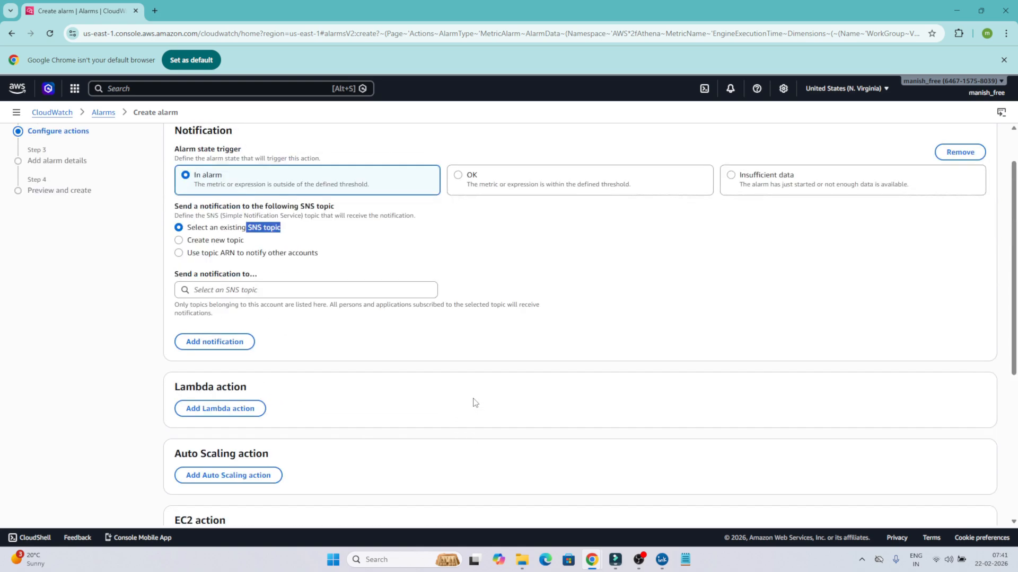
scroll(473, 399, down, 4)
scroll(473, 399, up, 4)
scroll(262, 457, down, 5)
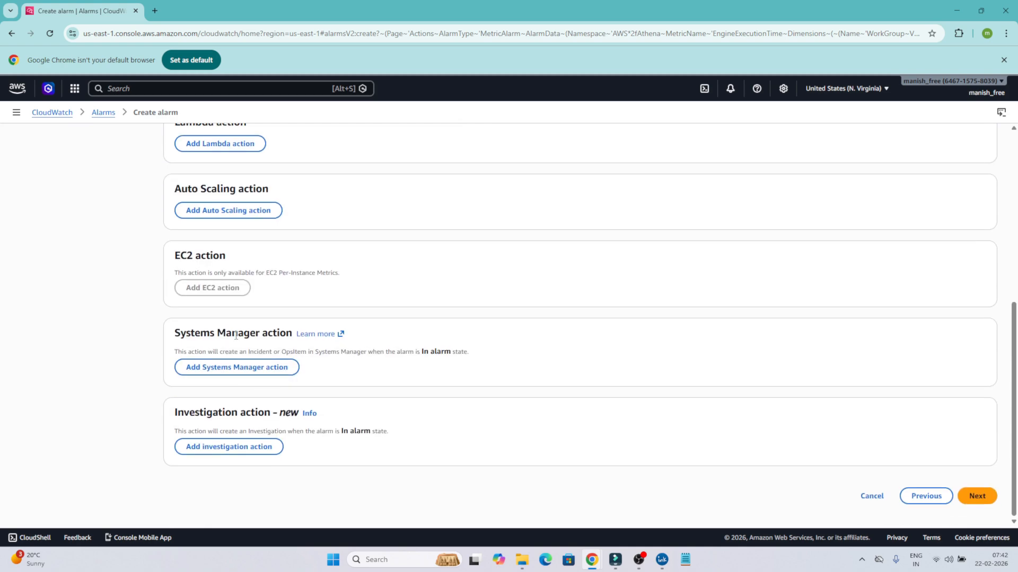
scroll(236, 336, up, 6)
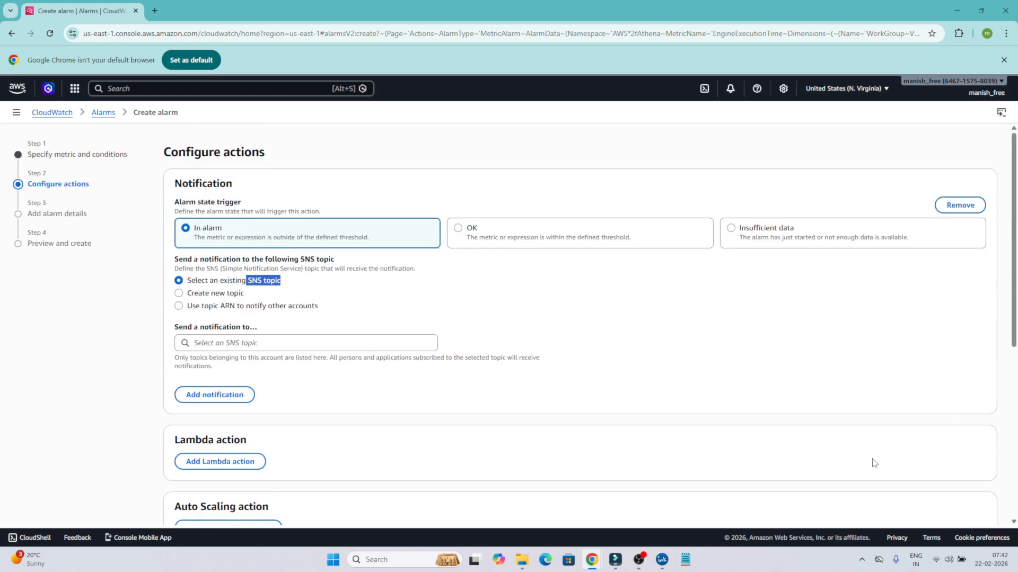
scroll(745, 459, down, 6)
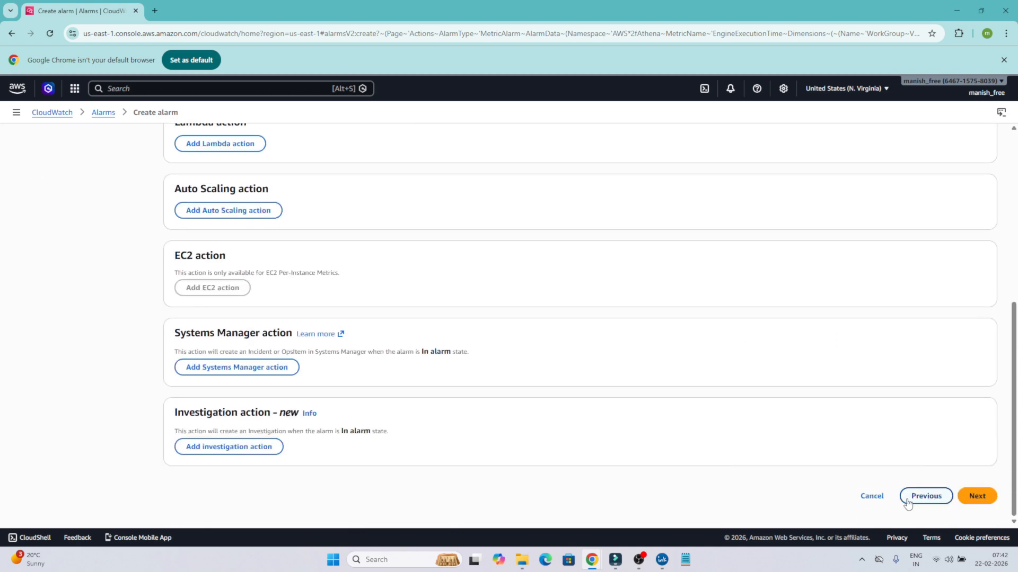
click(873, 496)
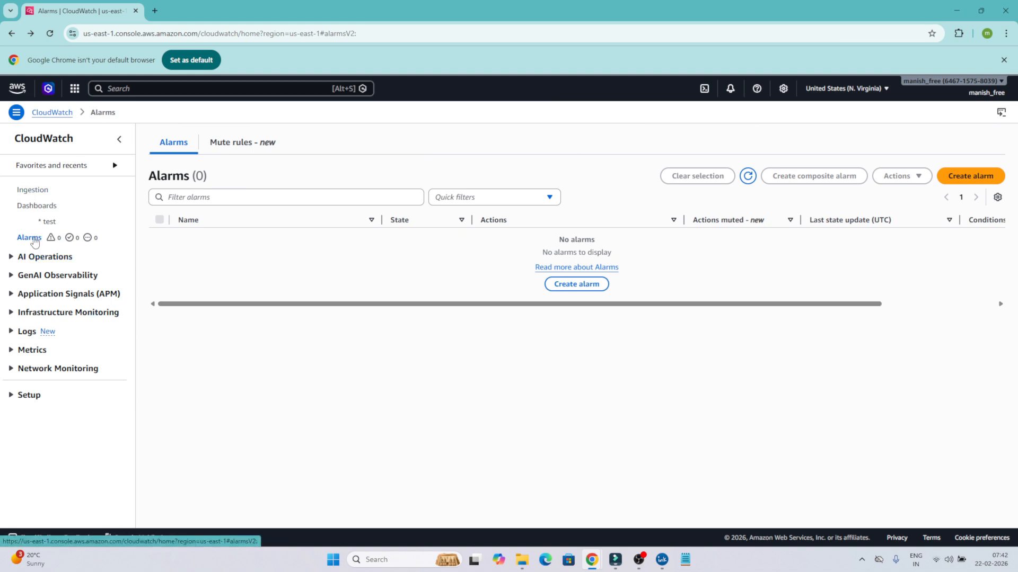
Leave CloudWatch for the Lambda service, discarding unsaved changes, and open the basicdemotest function
click(182, 93)
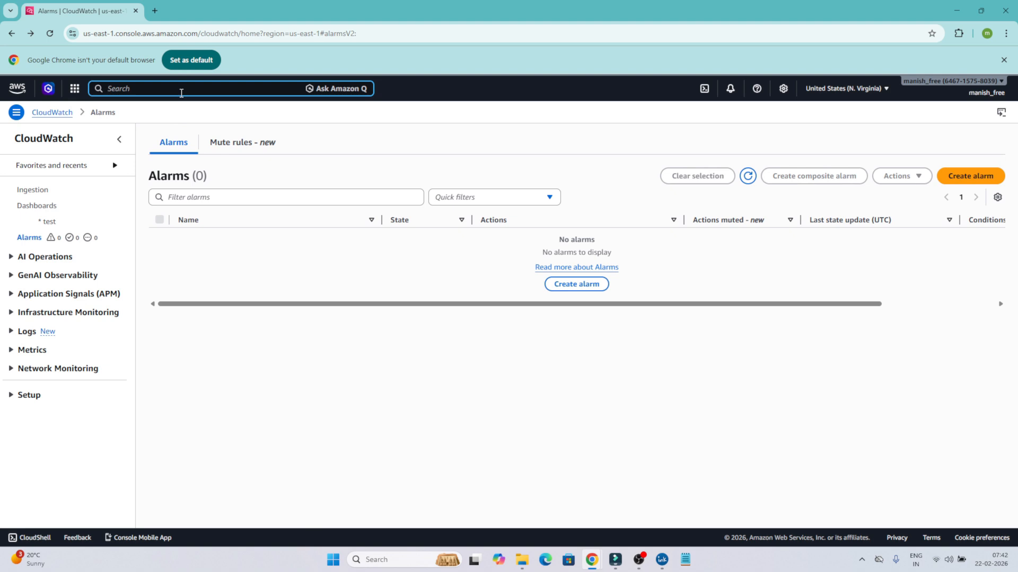
text(lambda)
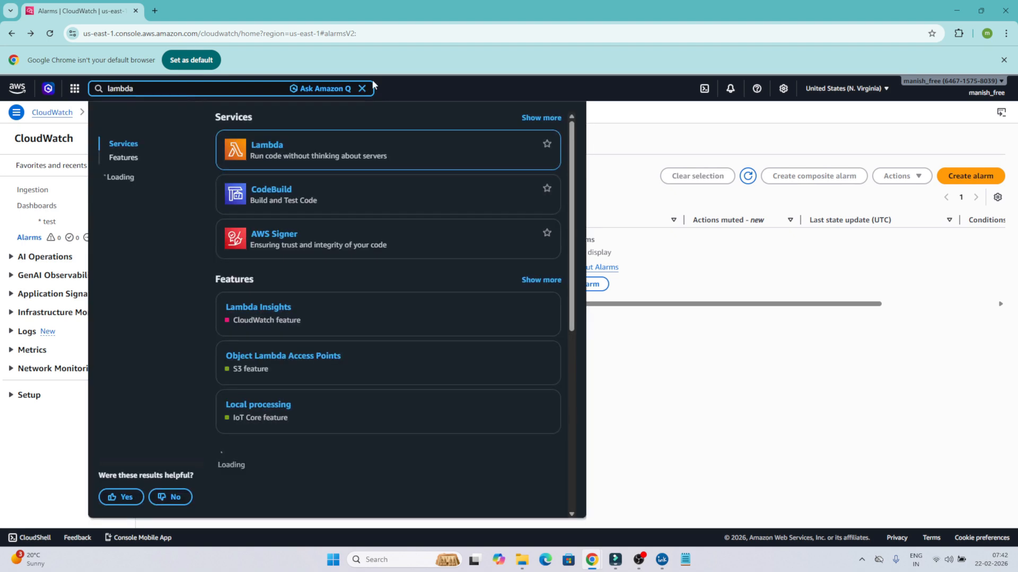
click(267, 145)
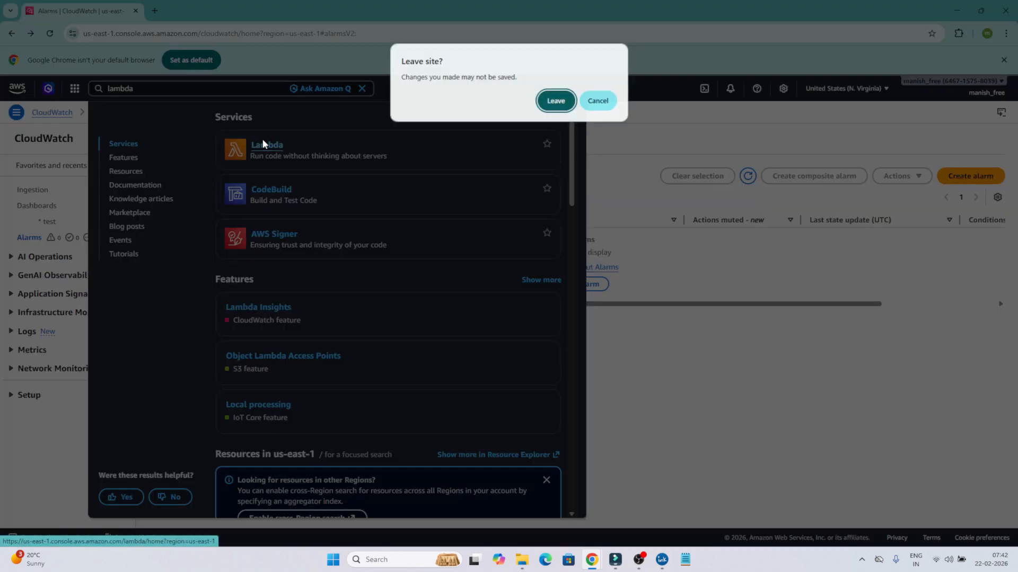
click(555, 102)
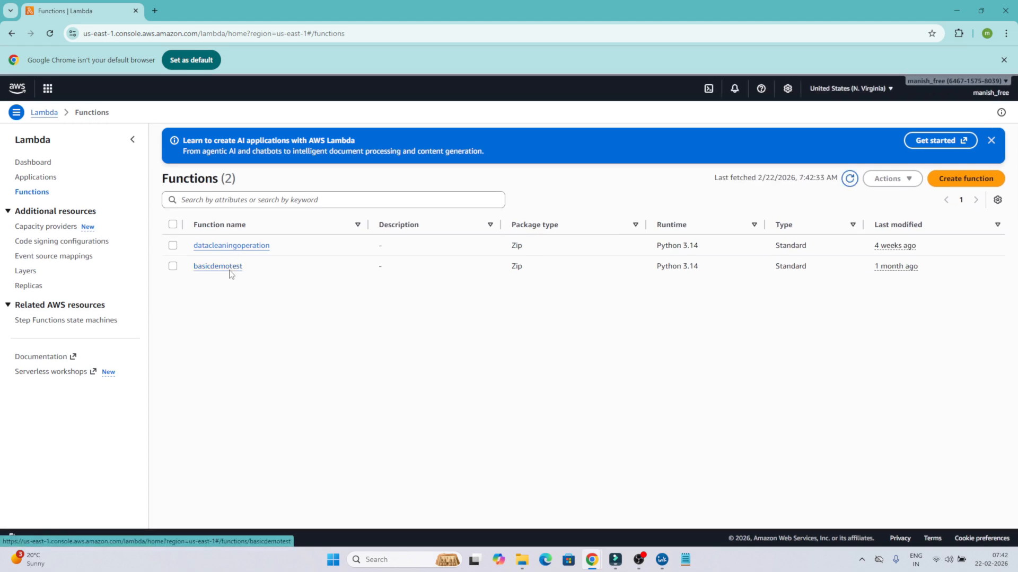
click(219, 267)
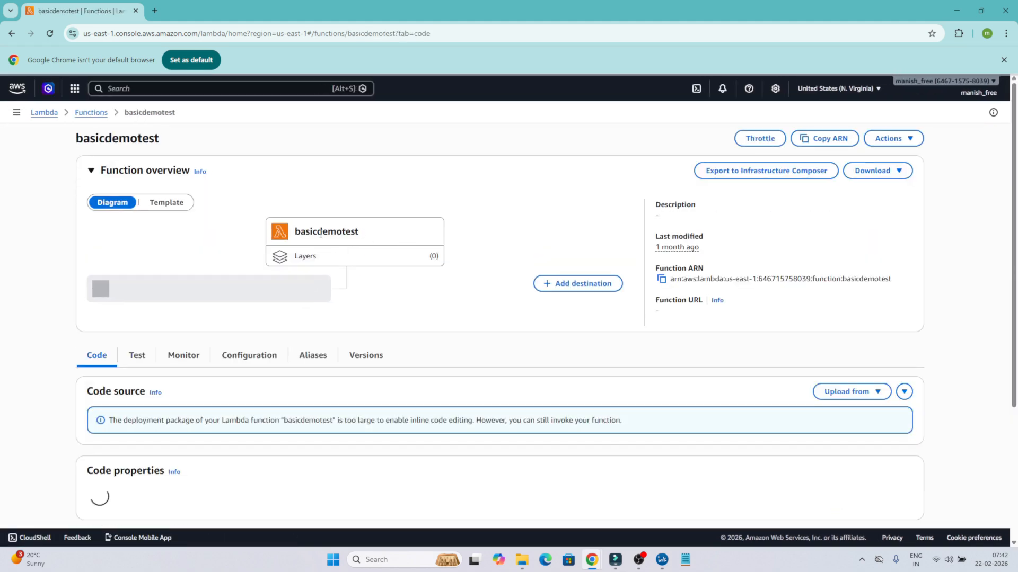
Examine the basicdemotest function's page and the print statements in its lambda_function.py code
scroll(322, 238, down, 2)
scroll(238, 246, down, 1)
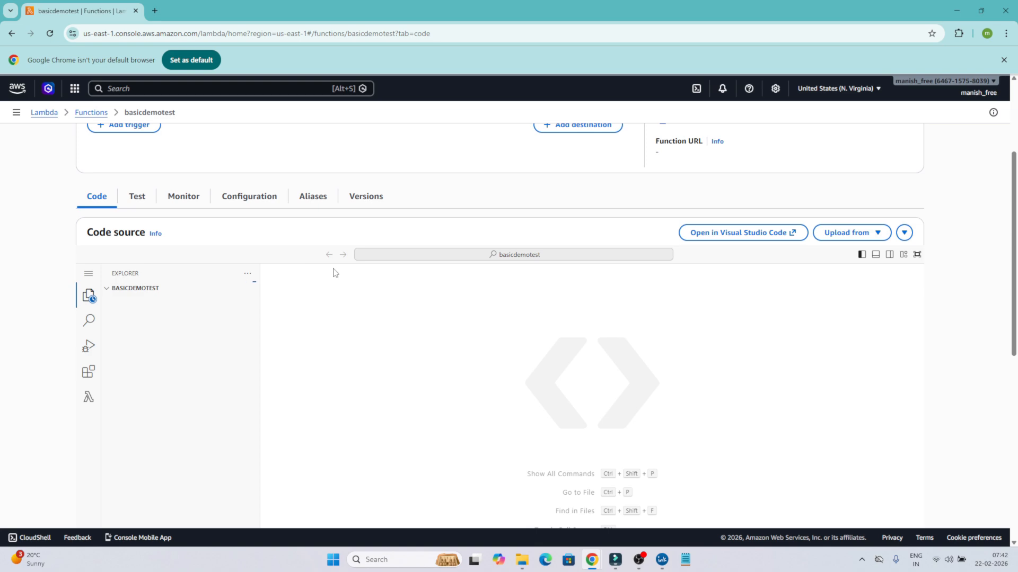
scroll(336, 273, down, 5)
scroll(336, 272, up, 5)
scroll(337, 272, down, 5)
scroll(334, 272, down, 3)
scroll(333, 272, up, 11)
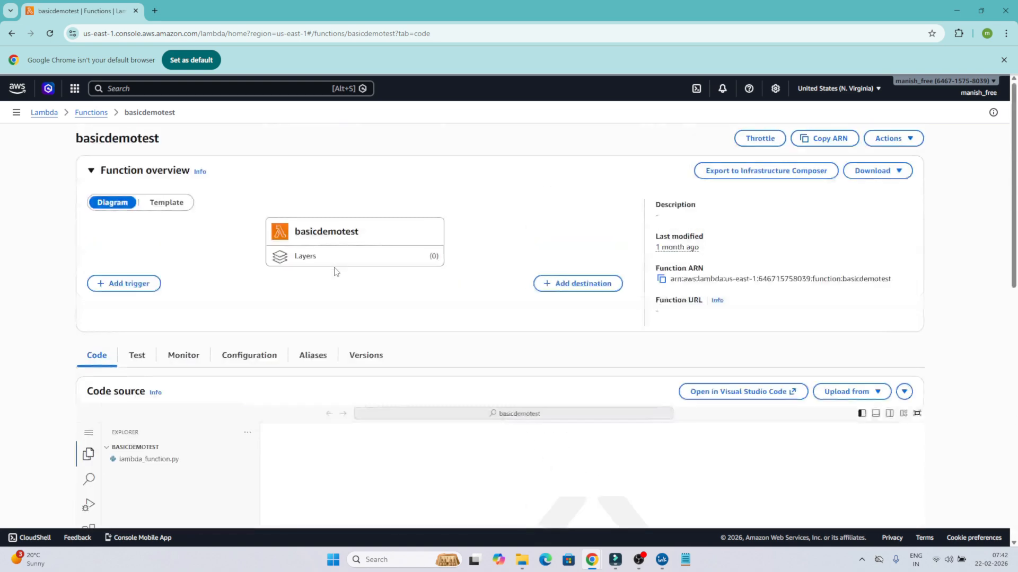
scroll(335, 268, down, 1)
scroll(335, 268, down, 4)
double_click(360, 276)
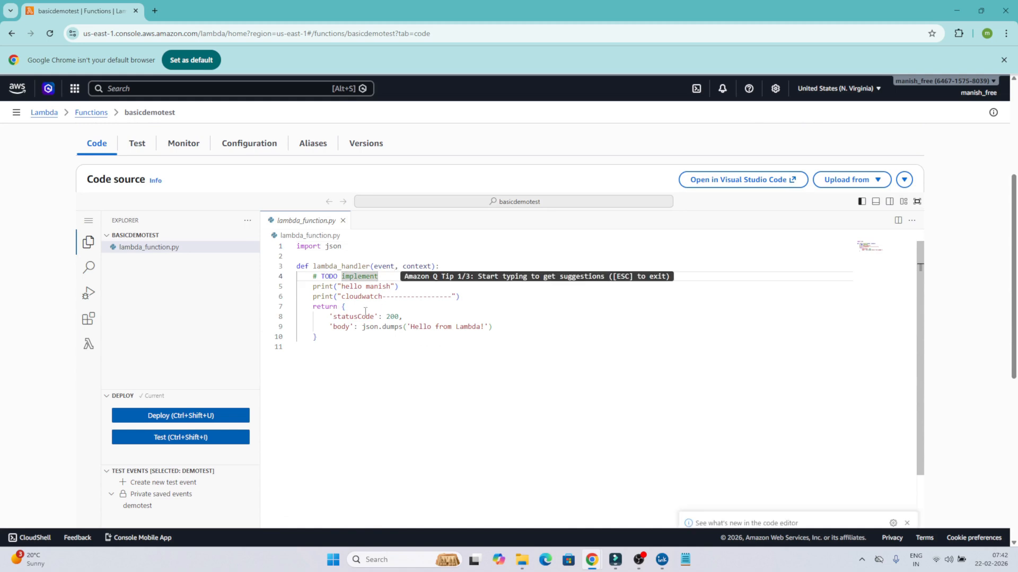
drag(314, 289, 365, 298)
double_click(366, 297)
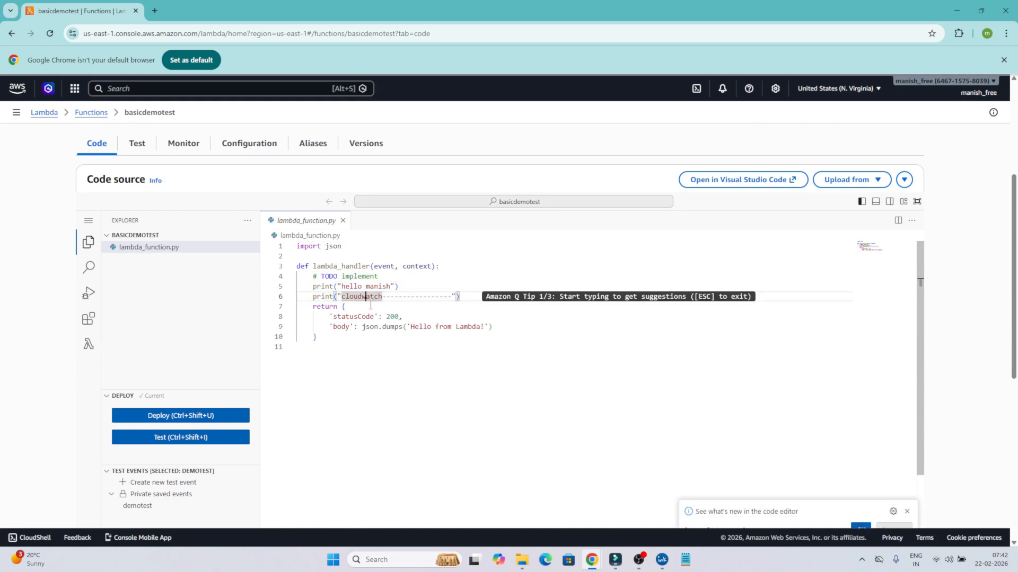
scroll(385, 344, down, 3)
scroll(384, 344, up, 3)
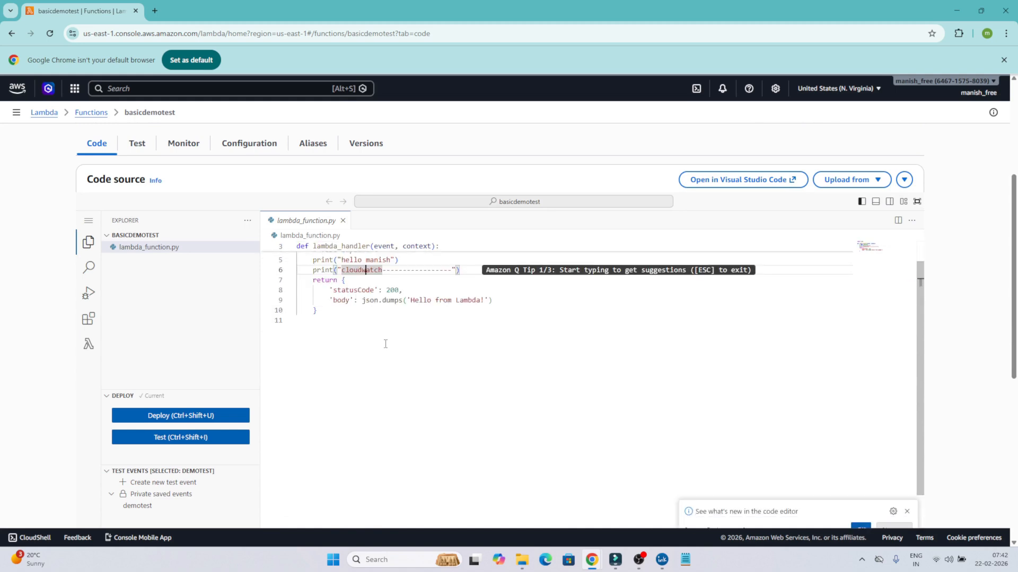
scroll(385, 344, up, 1)
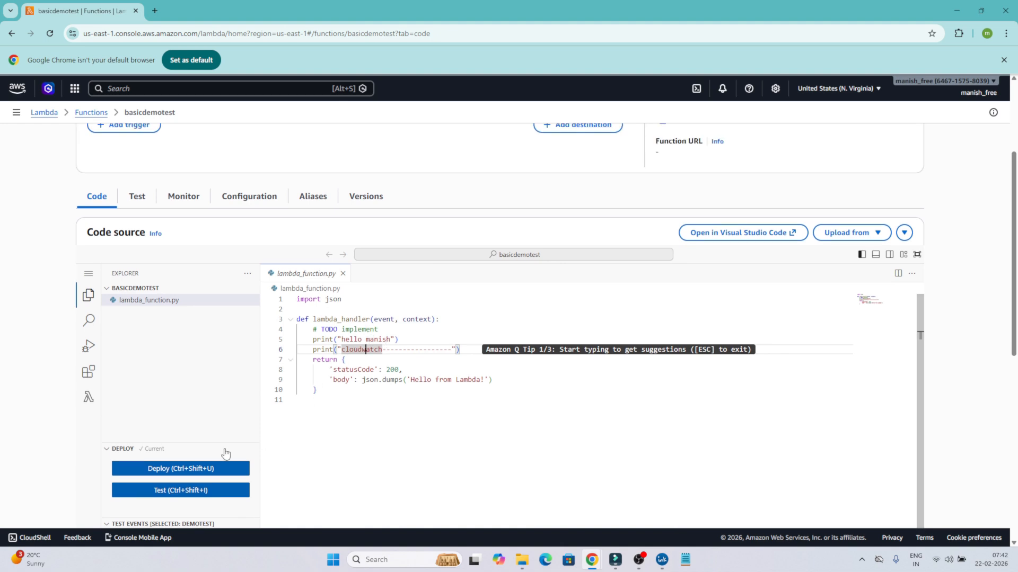
Run the function with the demotest event and enlarge the output area to read the execution results
click(180, 489)
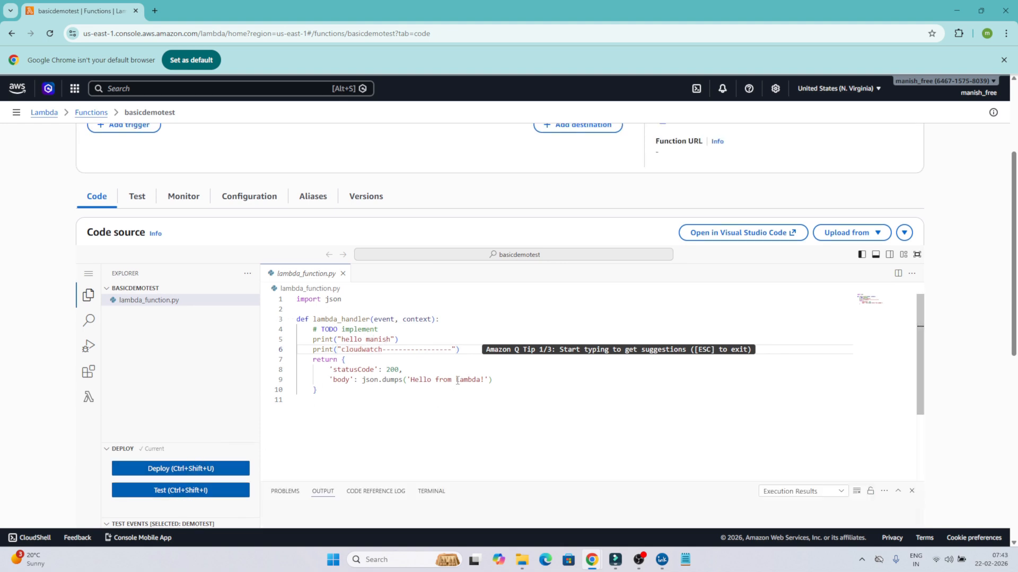
scroll(457, 381, down, 3)
scroll(466, 419, up, 2)
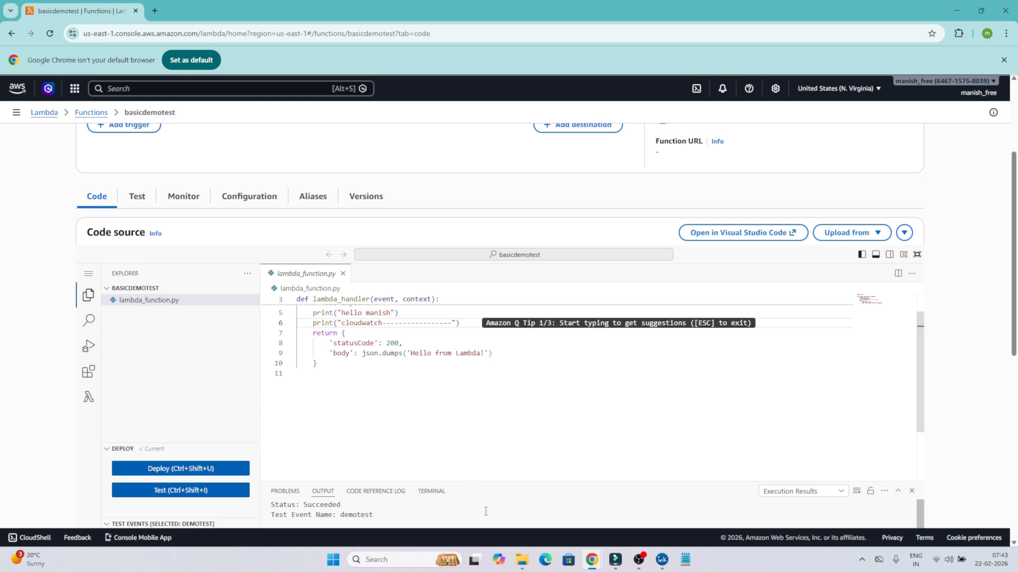
scroll(486, 511, down, 3)
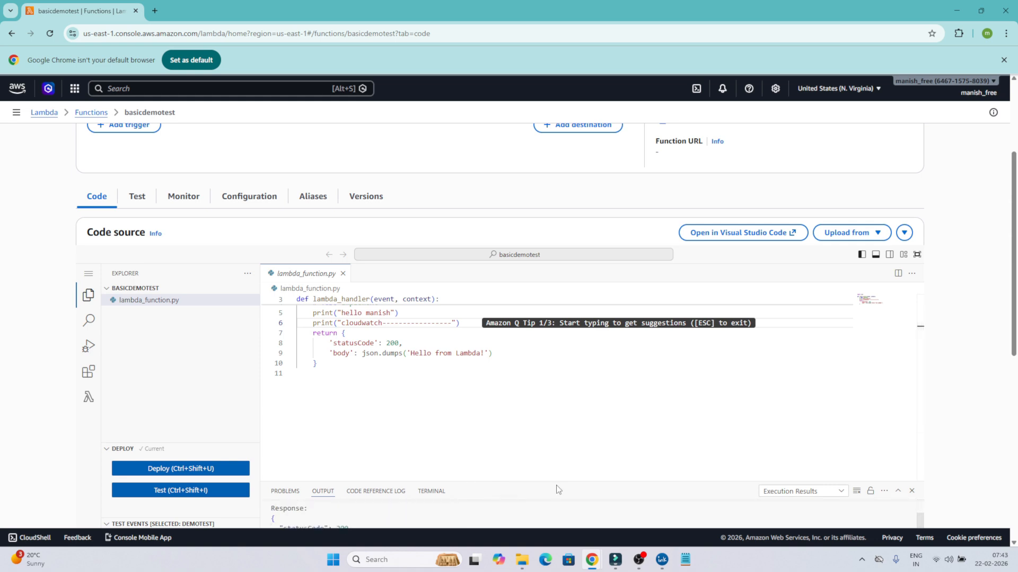
drag(558, 482, 558, 390)
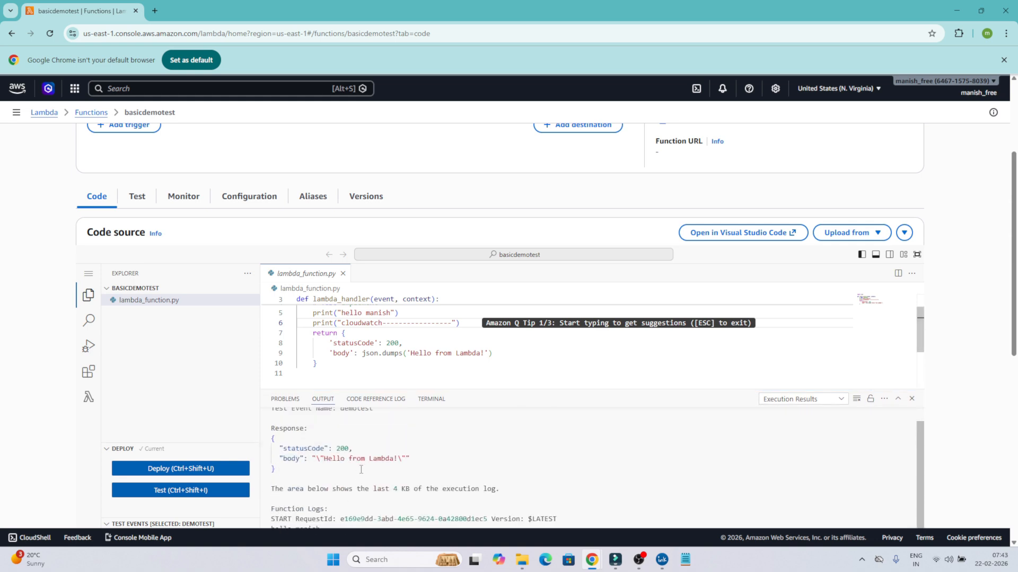
Review the CloudWatch metrics in the basicdemotest function's monitoring view
click(183, 196)
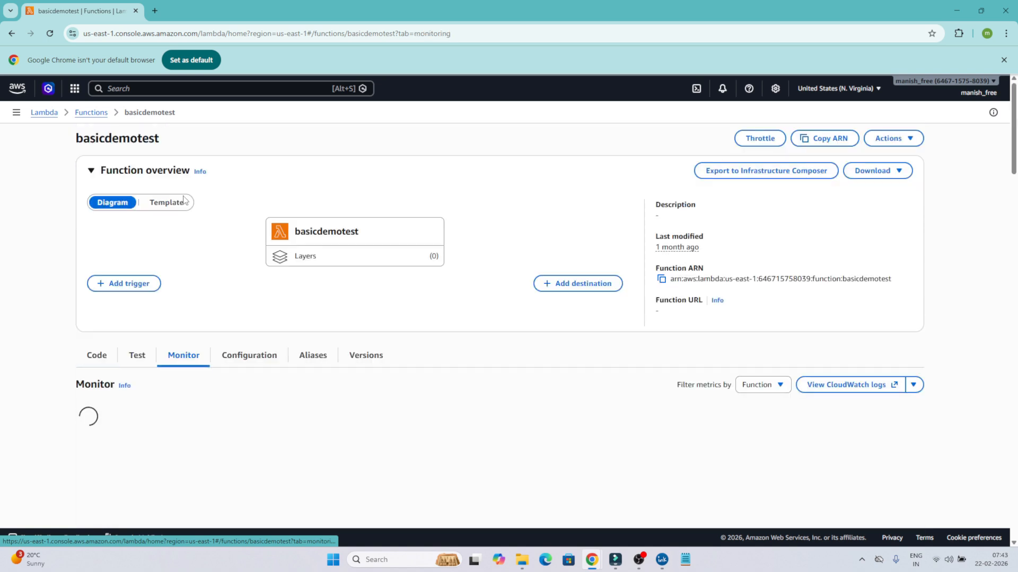
scroll(189, 364, down, 5)
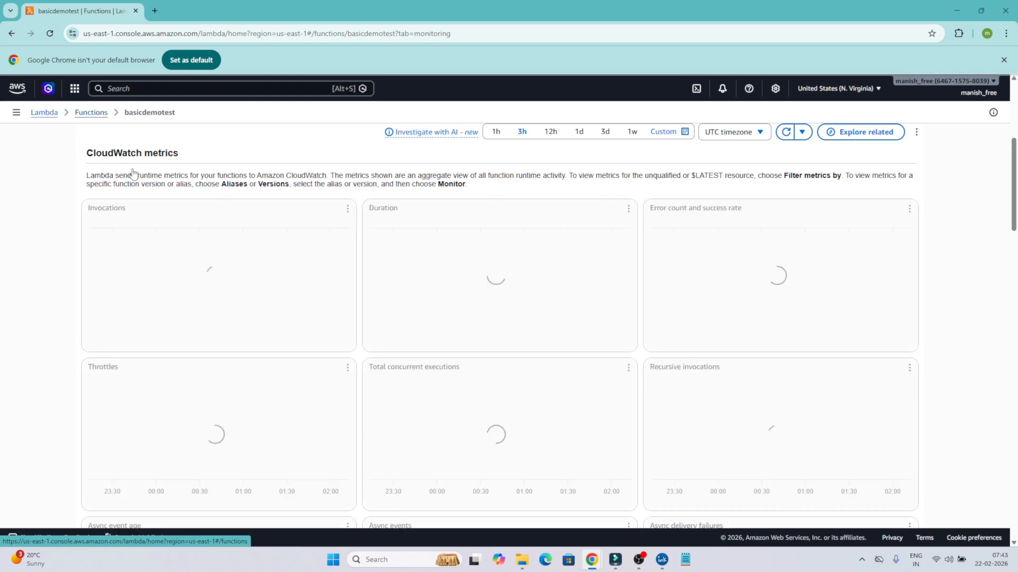
scroll(165, 310, up, 1)
scroll(165, 309, up, 3)
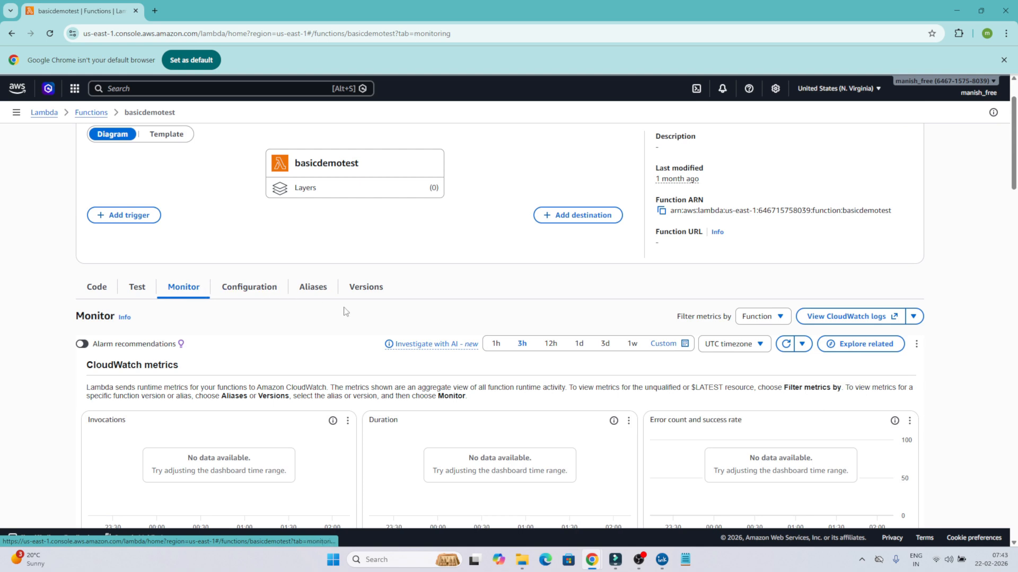
Open the function's CloudWatch log group, check the newest log stream for events and return to the stream list
click(843, 317)
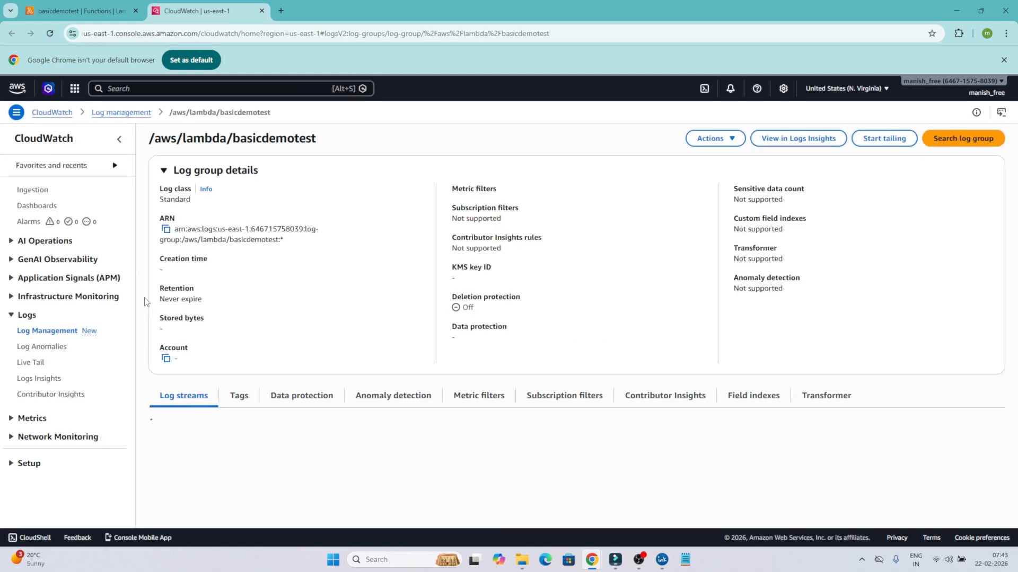
scroll(250, 429, down, 2)
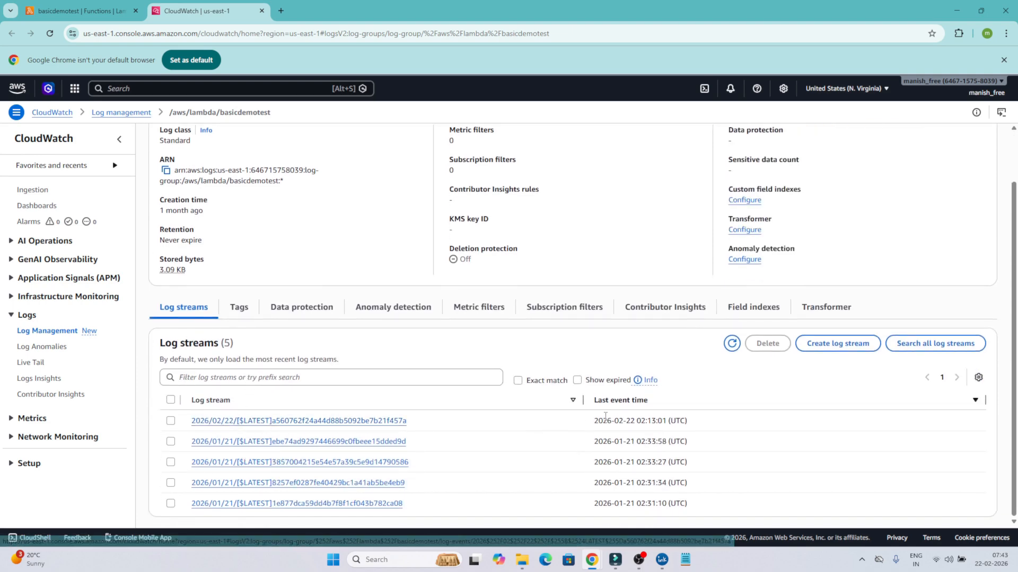
click(384, 424)
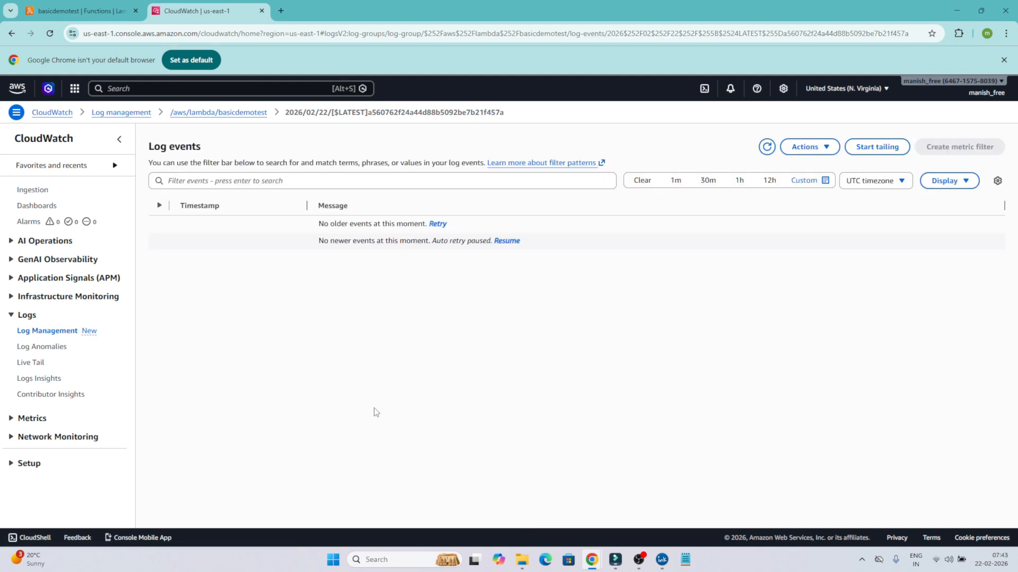
key(alt+Left)
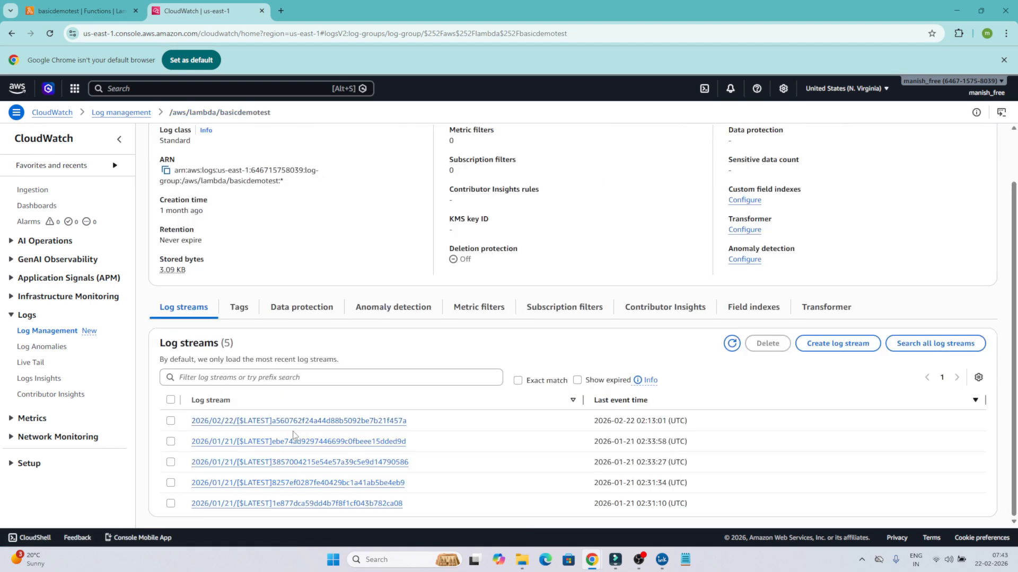
Add print(event) below the cloudwatch print line in the basicdemotest function's code and deploy the change
click(85, 10)
click(100, 291)
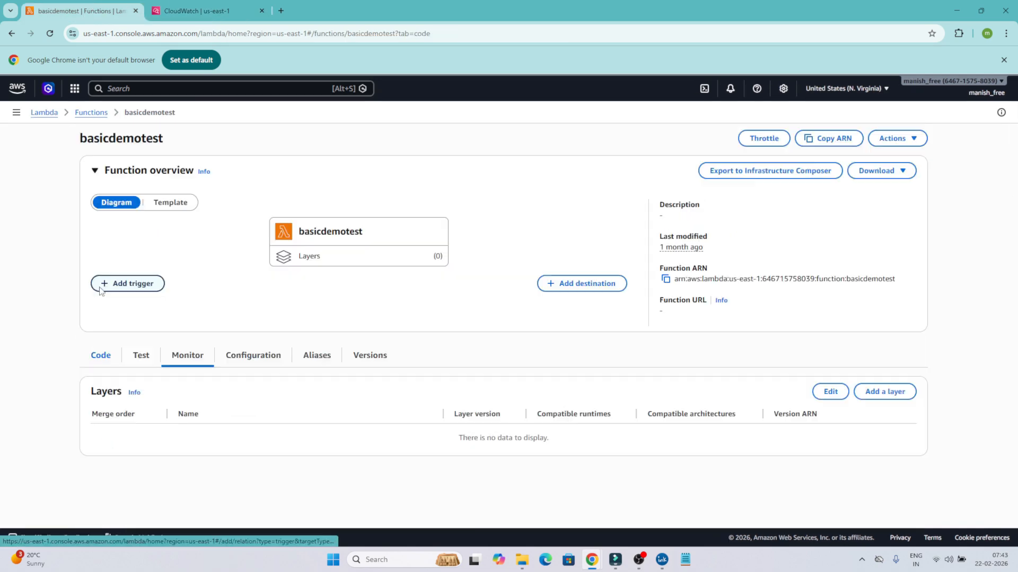
scroll(317, 380, down, 2)
scroll(317, 380, down, 2)
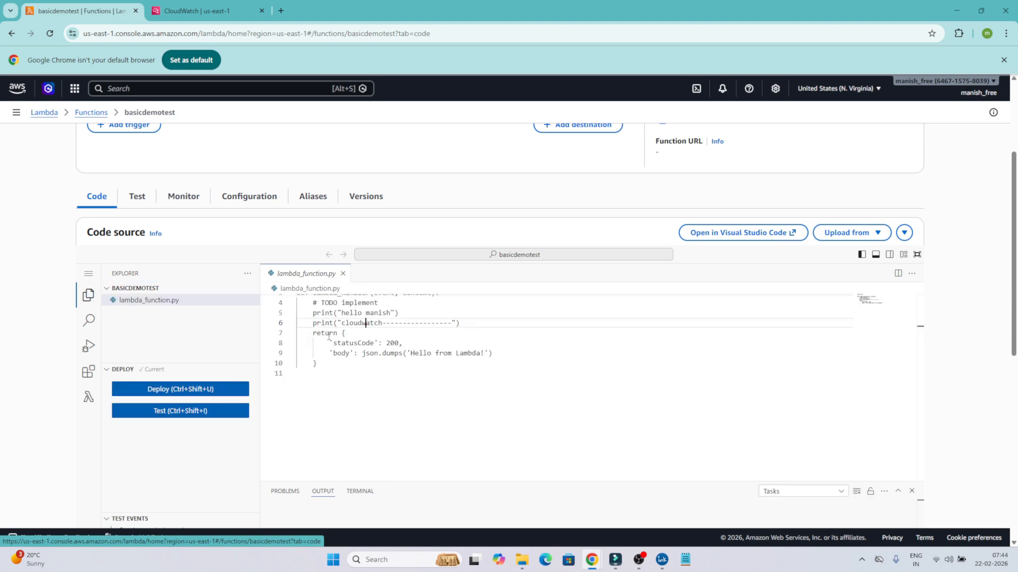
click(474, 323)
key(Return)
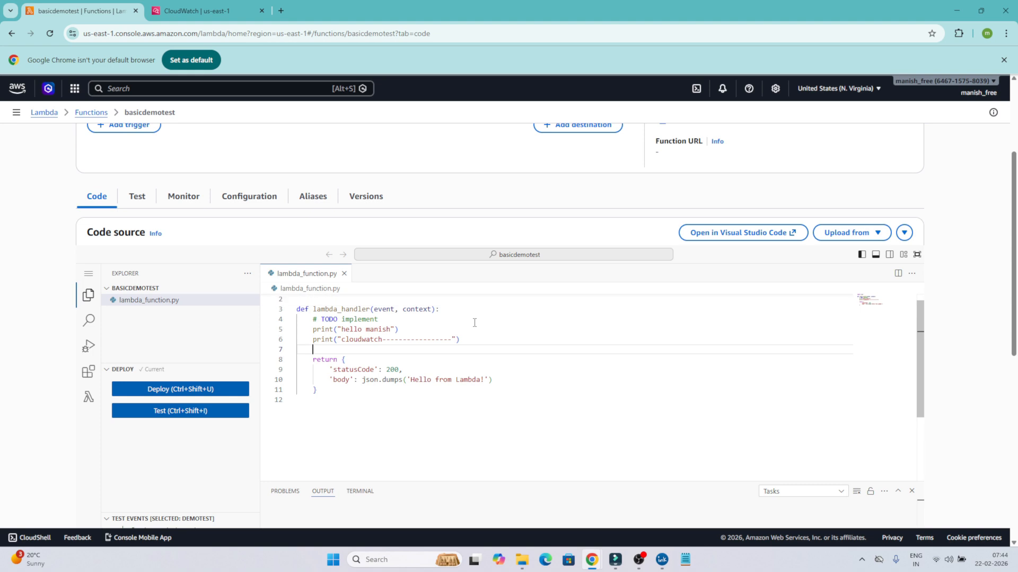
text(print()
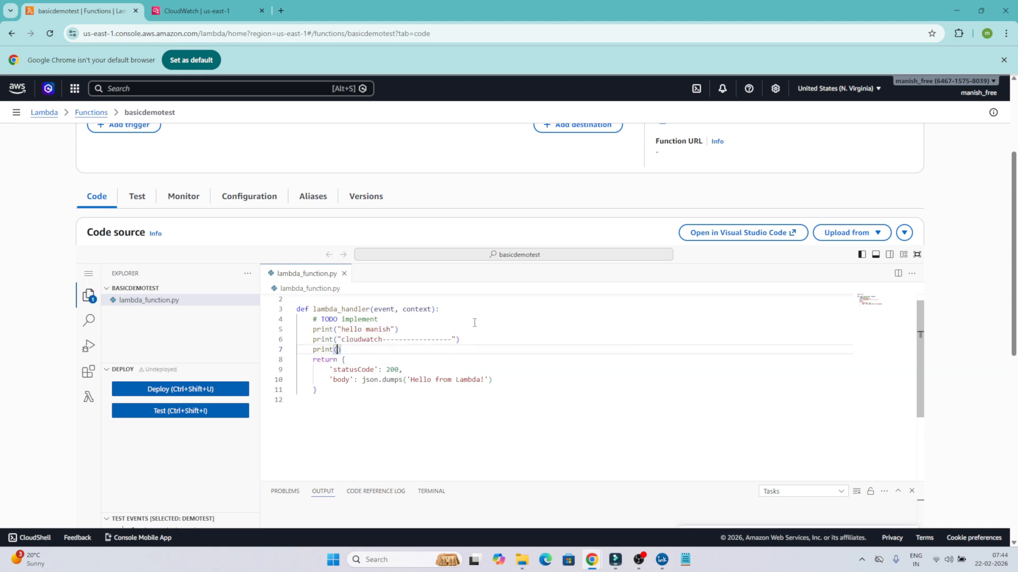
text(event)
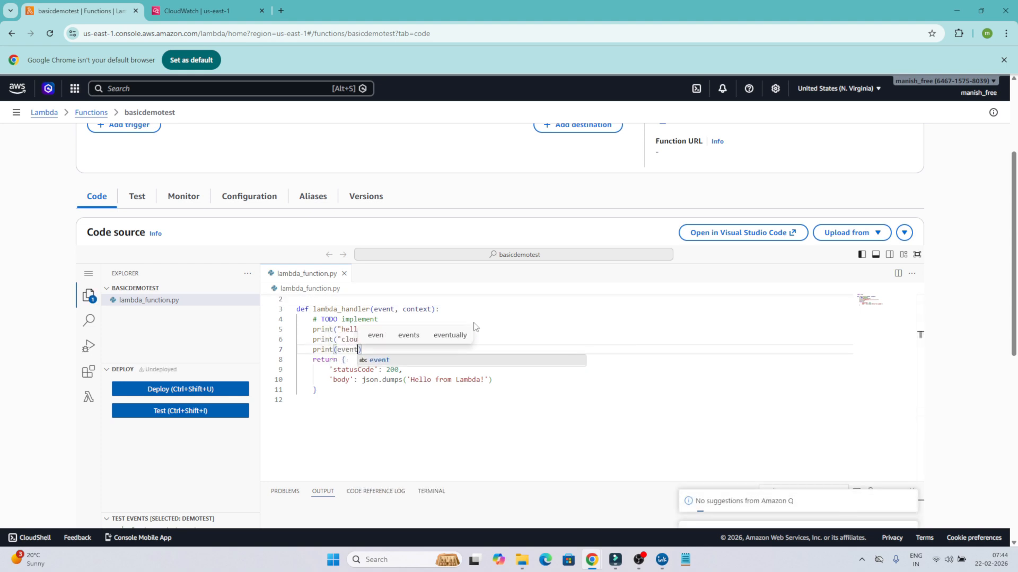
click(176, 391)
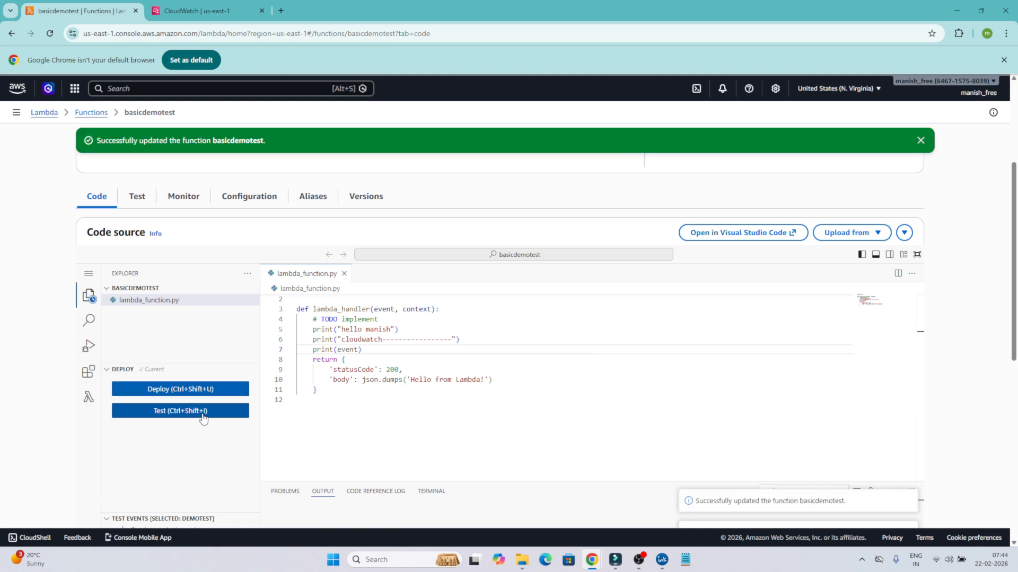
Test the updated function twice with the demotest event and review the function logs in the enlarged output
click(203, 418)
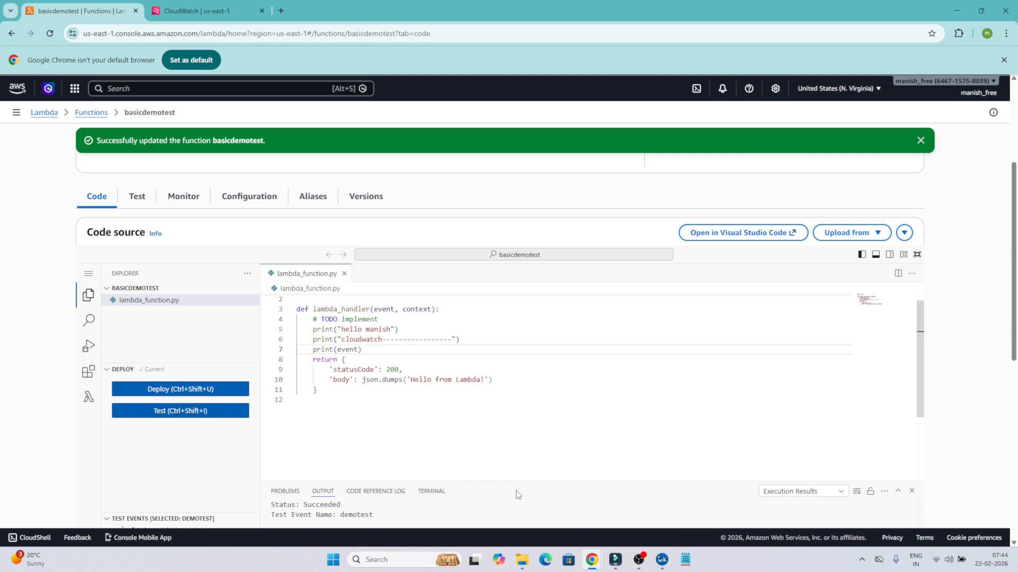
drag(517, 481, 517, 416)
scroll(374, 503, down, 3)
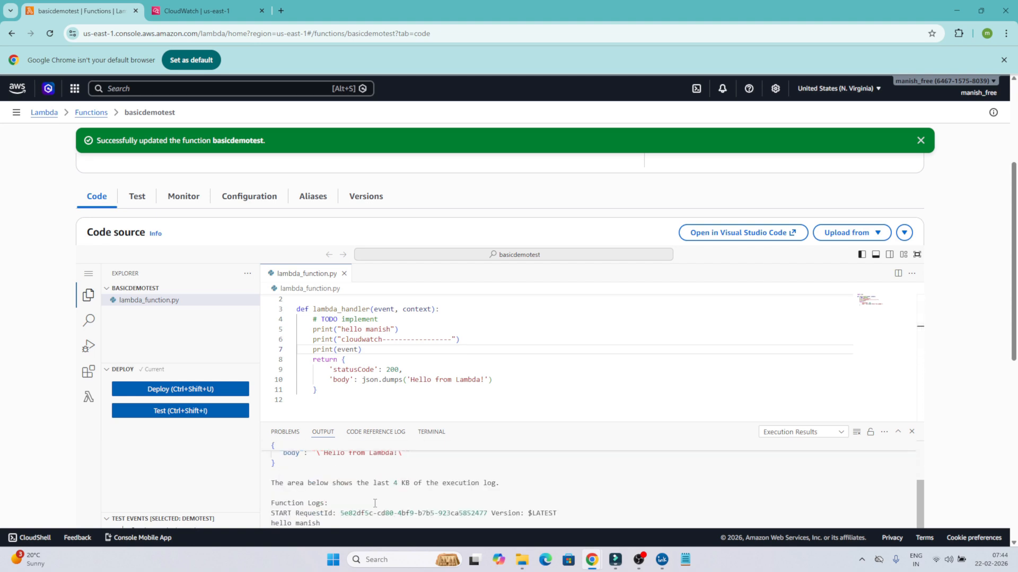
scroll(374, 503, up, 5)
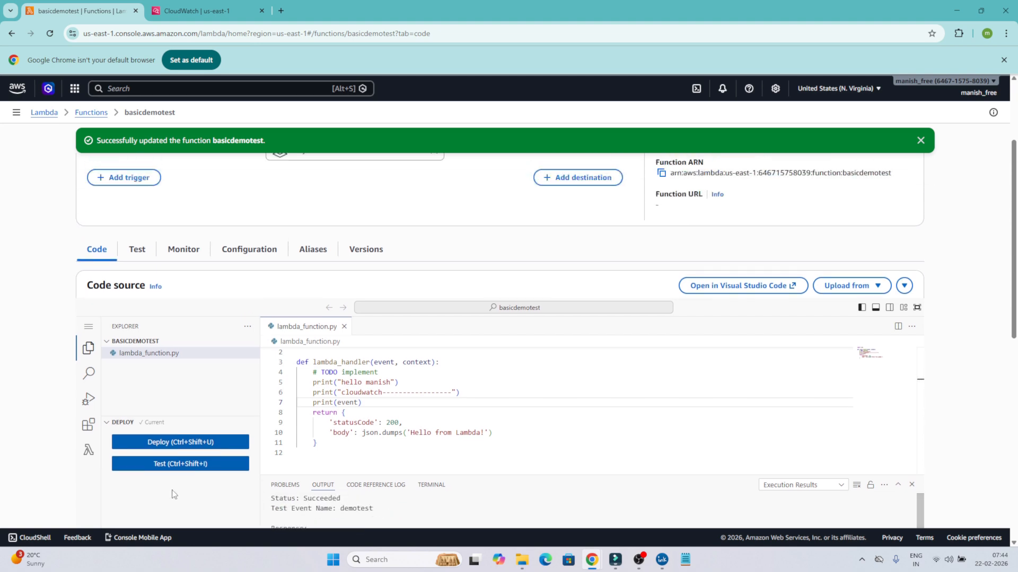
click(186, 465)
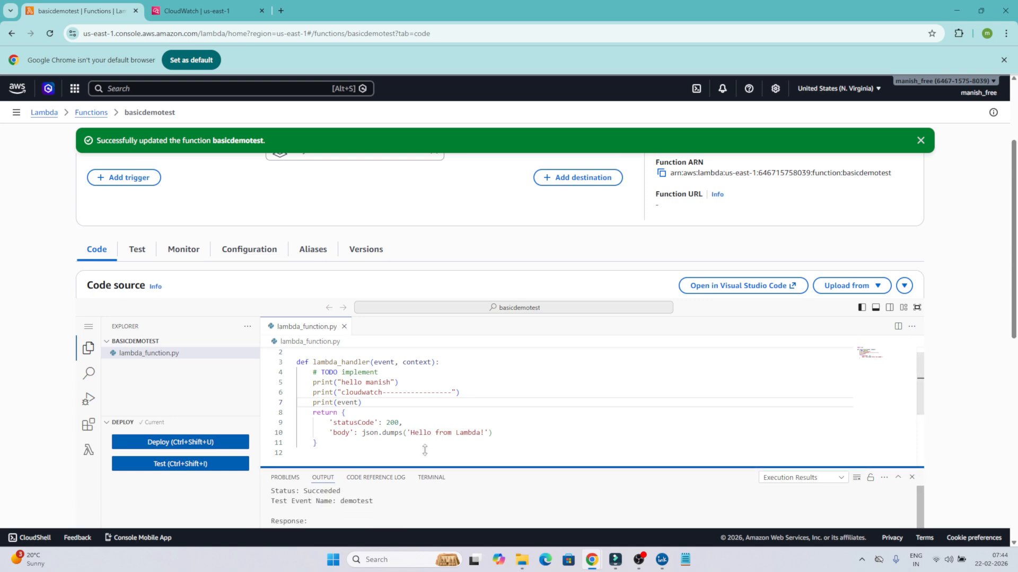
scroll(381, 480, down, 2)
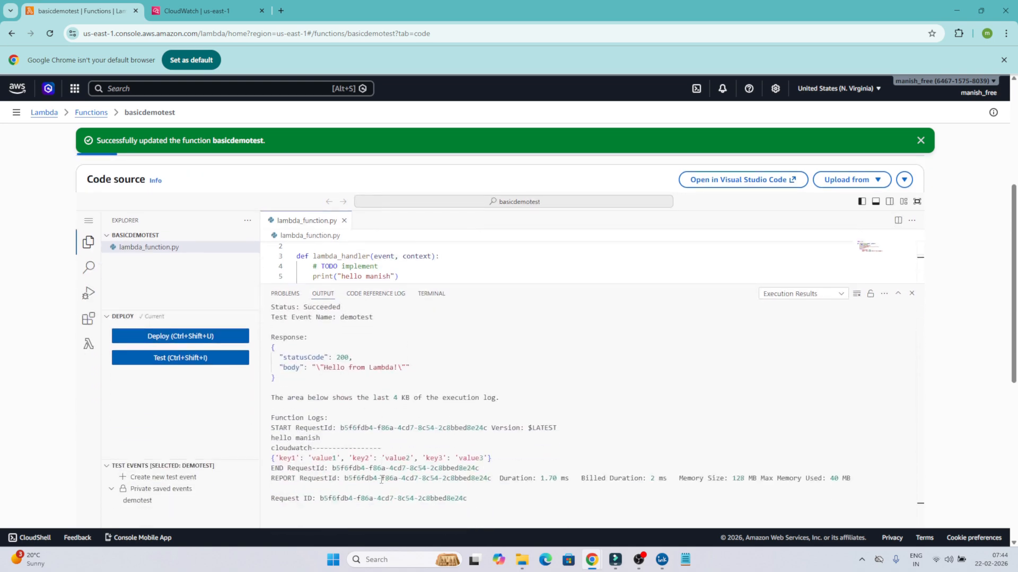
Refresh the /aws/lambda/basicdemotest log streams in CloudWatch, then examine the newest stream's printed messages and return to the log group
click(172, 6)
click(732, 343)
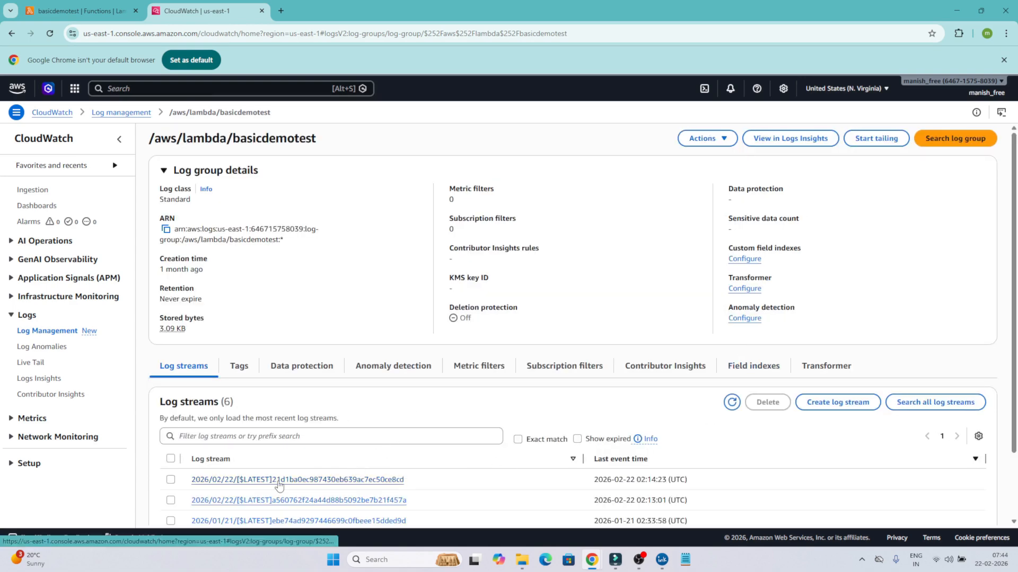
click(278, 480)
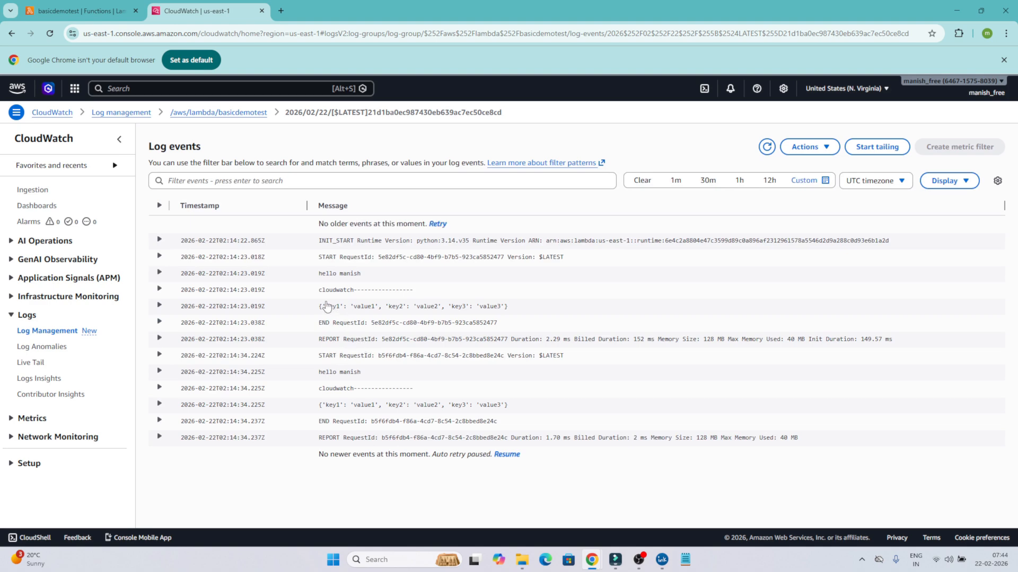
drag(317, 307, 518, 309)
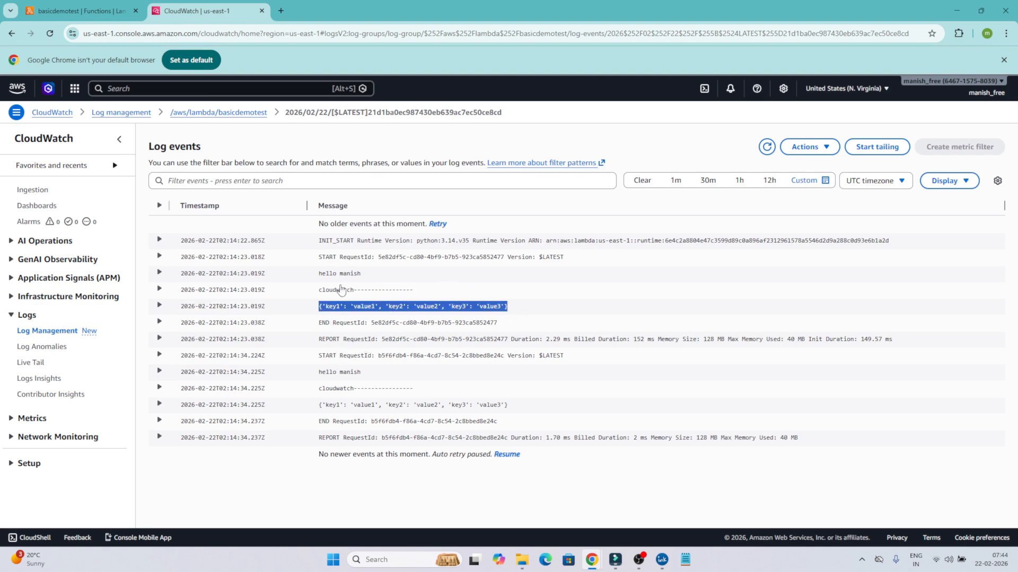
click(325, 277)
triple_click(326, 277)
drag(333, 290, 361, 291)
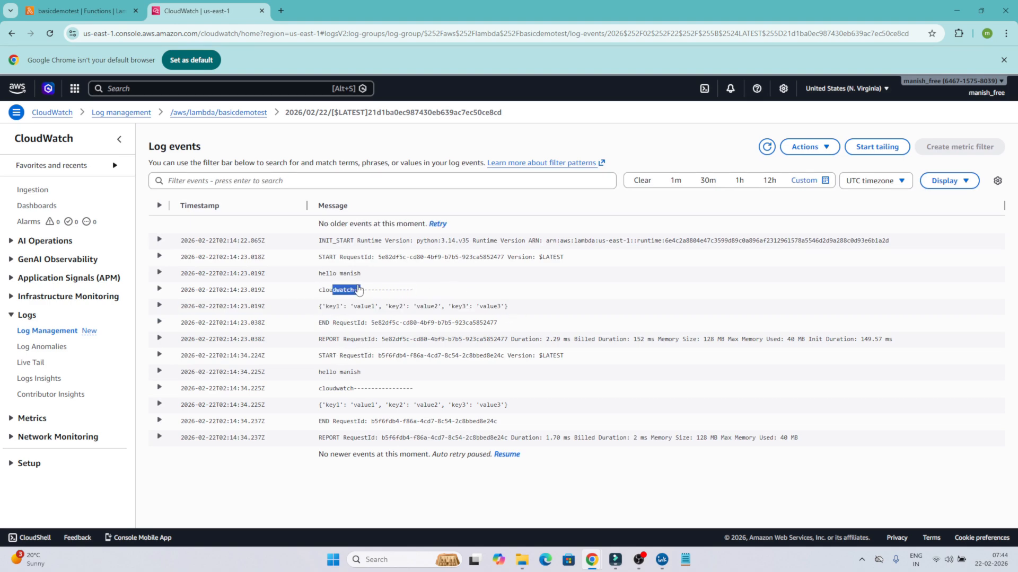
click(228, 113)
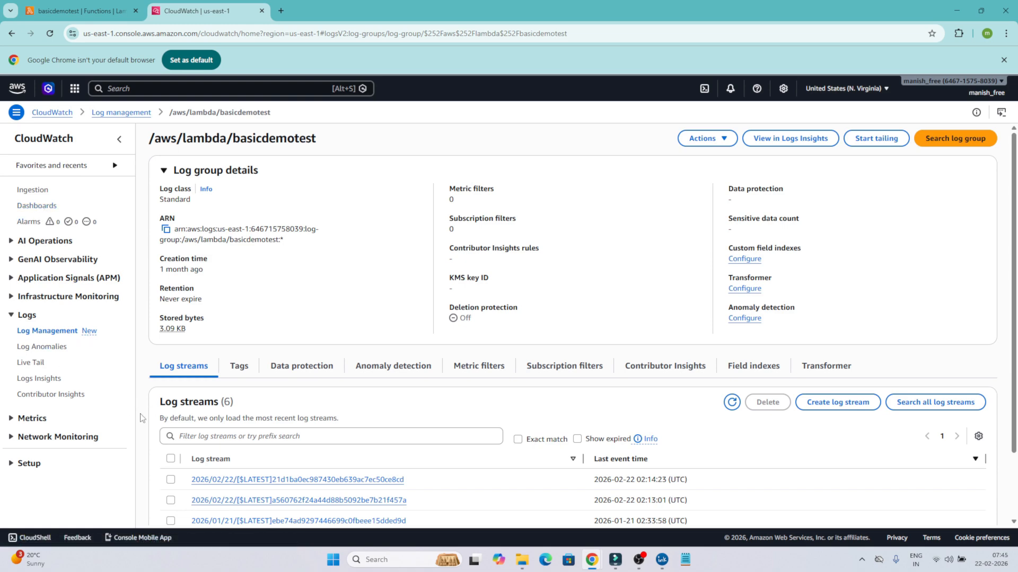
scroll(319, 483, down, 3)
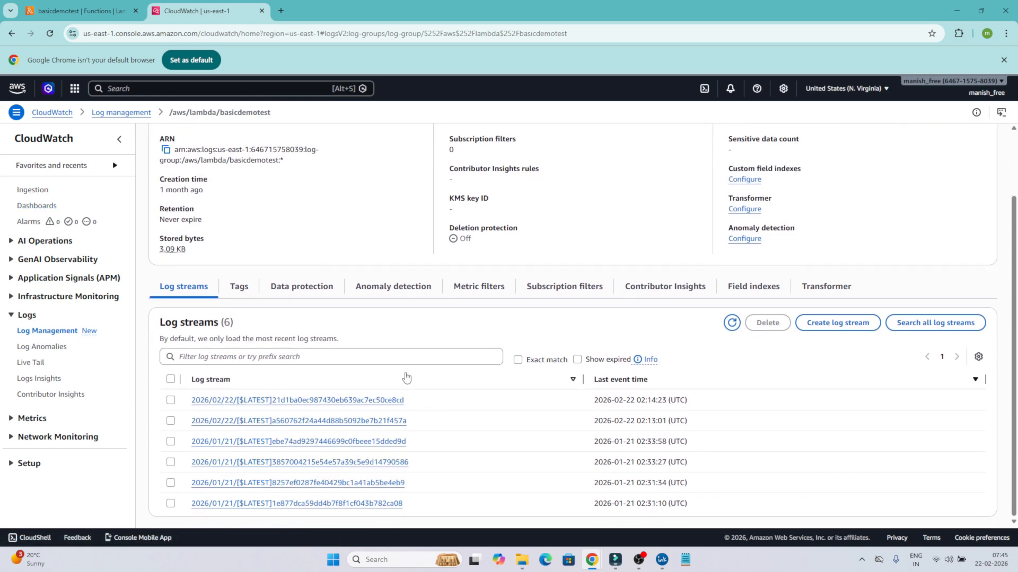